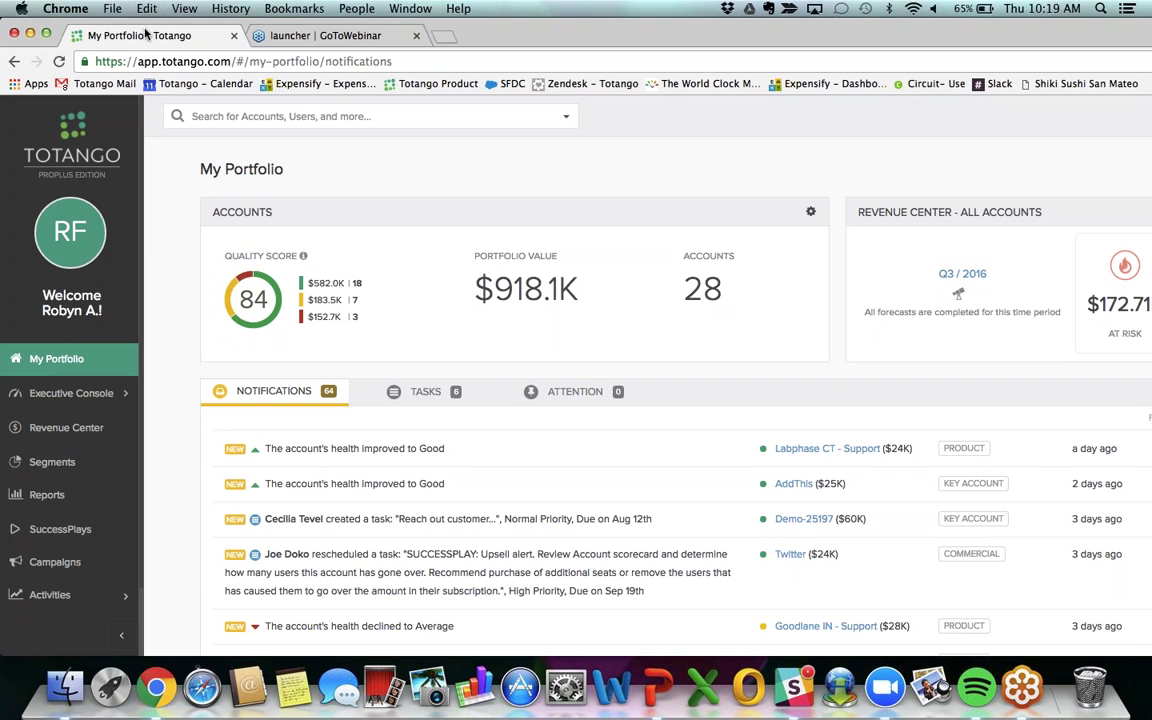
# Step: Maximize the Chrome window so the My Portfolio dashboard fills the screen
pyautogui.click(47, 36)
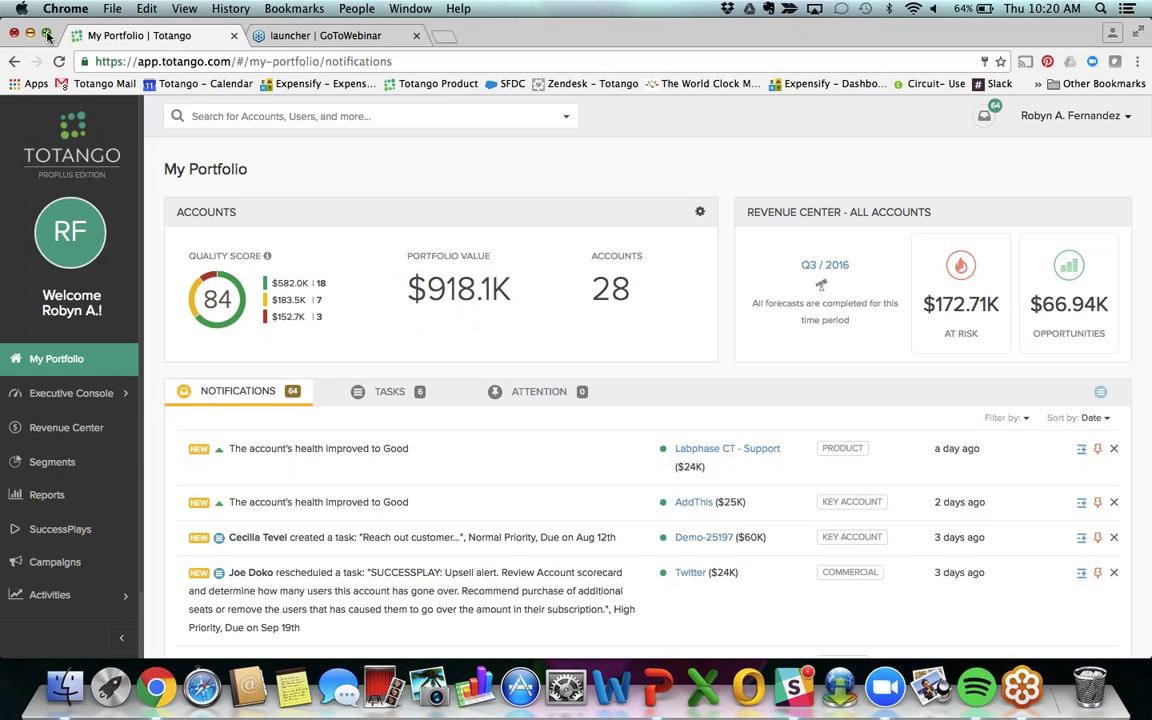
# Step: Create a new Accounts Segment from the Segments page
pyautogui.click(51, 463)
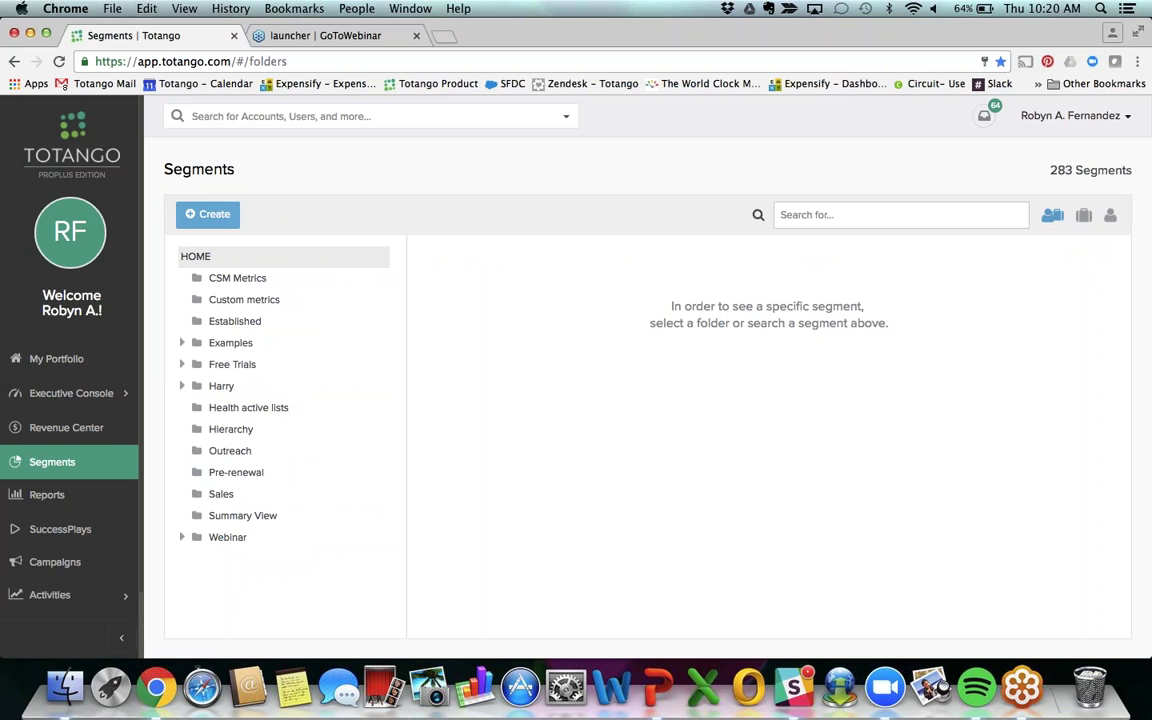
pyautogui.click(207, 215)
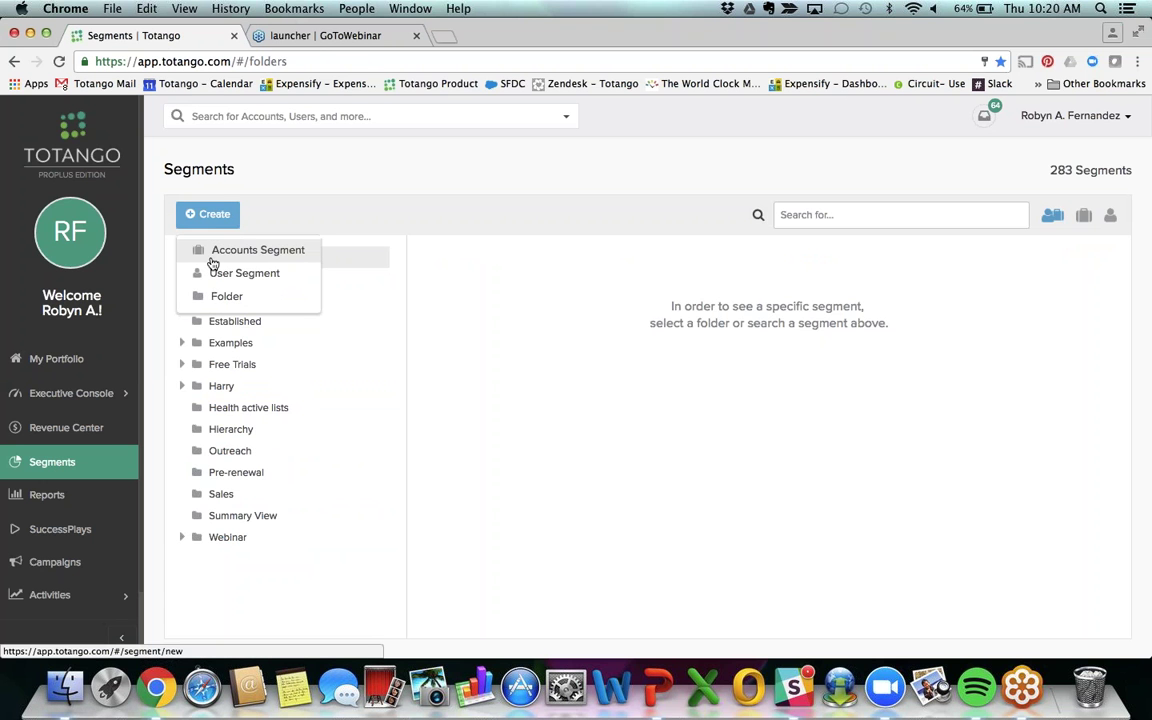
pyautogui.click(209, 251)
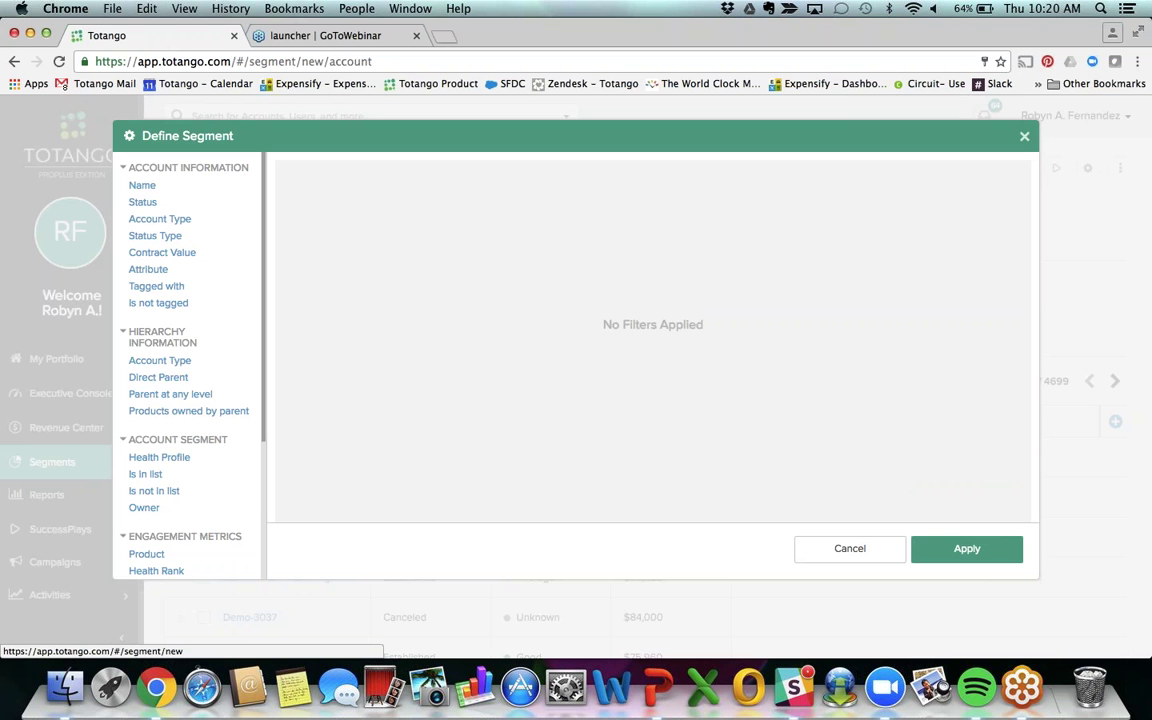
# Step: Add a Status type filter set to Paying
pyautogui.click(144, 237)
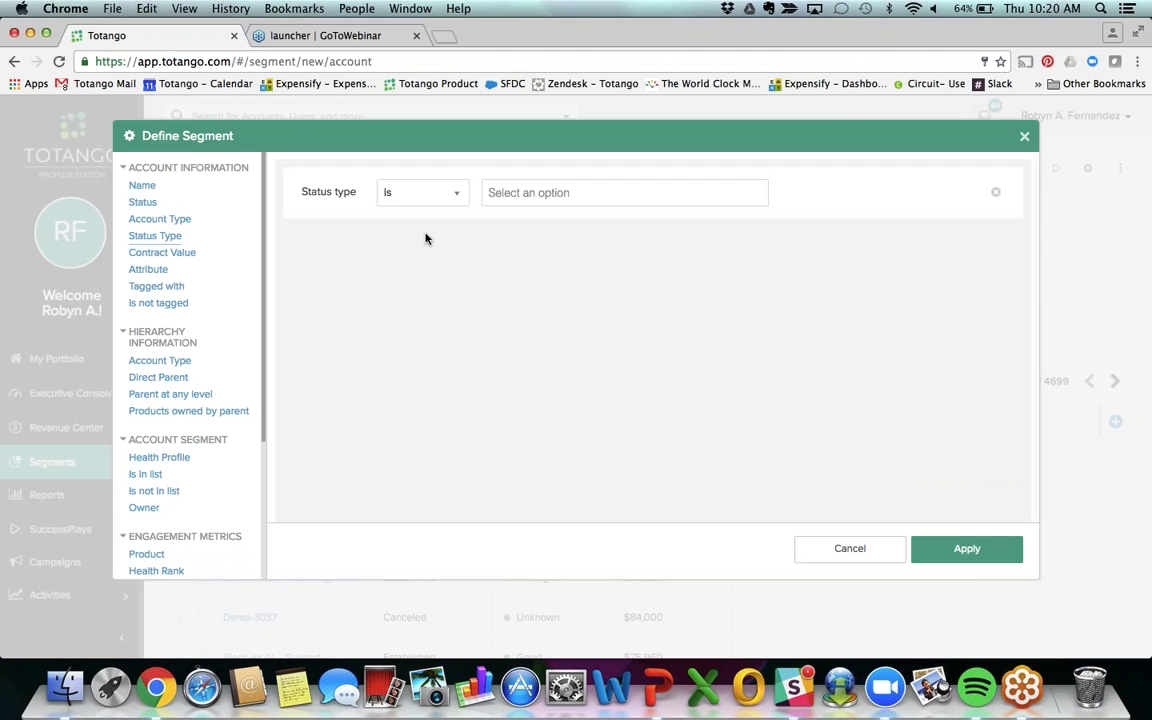
pyautogui.click(500, 193)
pyautogui.click(503, 218)
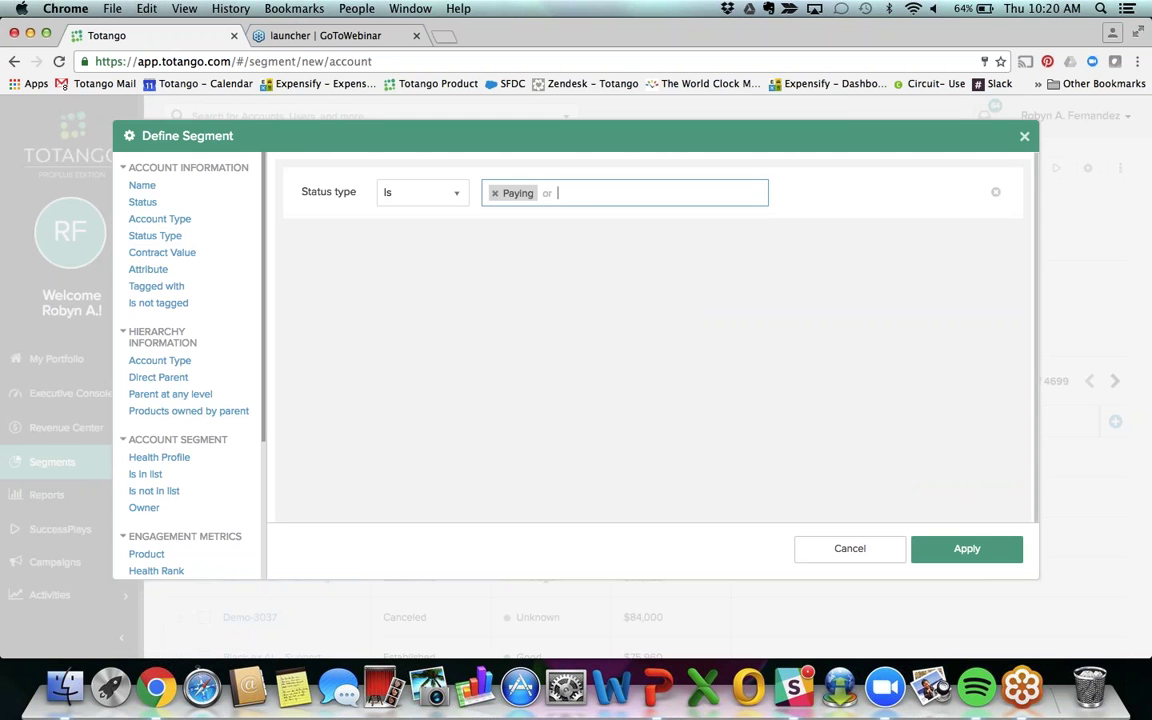
pyautogui.moveTo(262, 195); pyautogui.dragTo(275, 345)
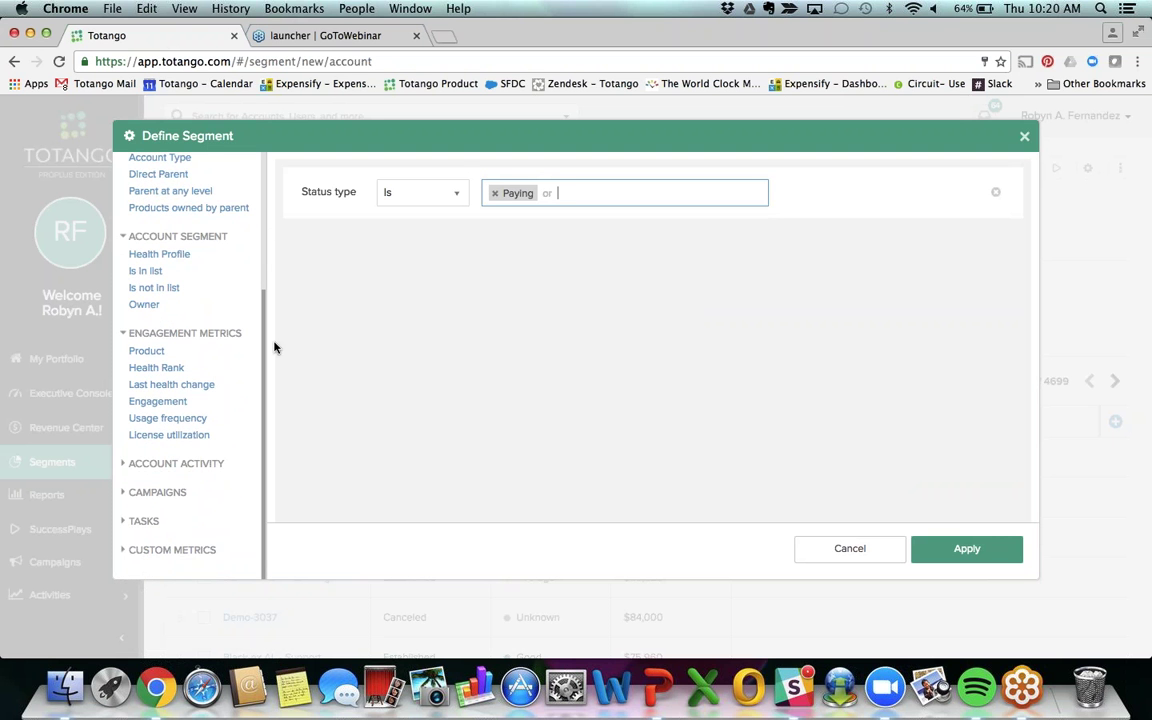
# Step: Add a Report created activity filter, at least 10 times in the last 30 days, and apply
pyautogui.click(166, 465)
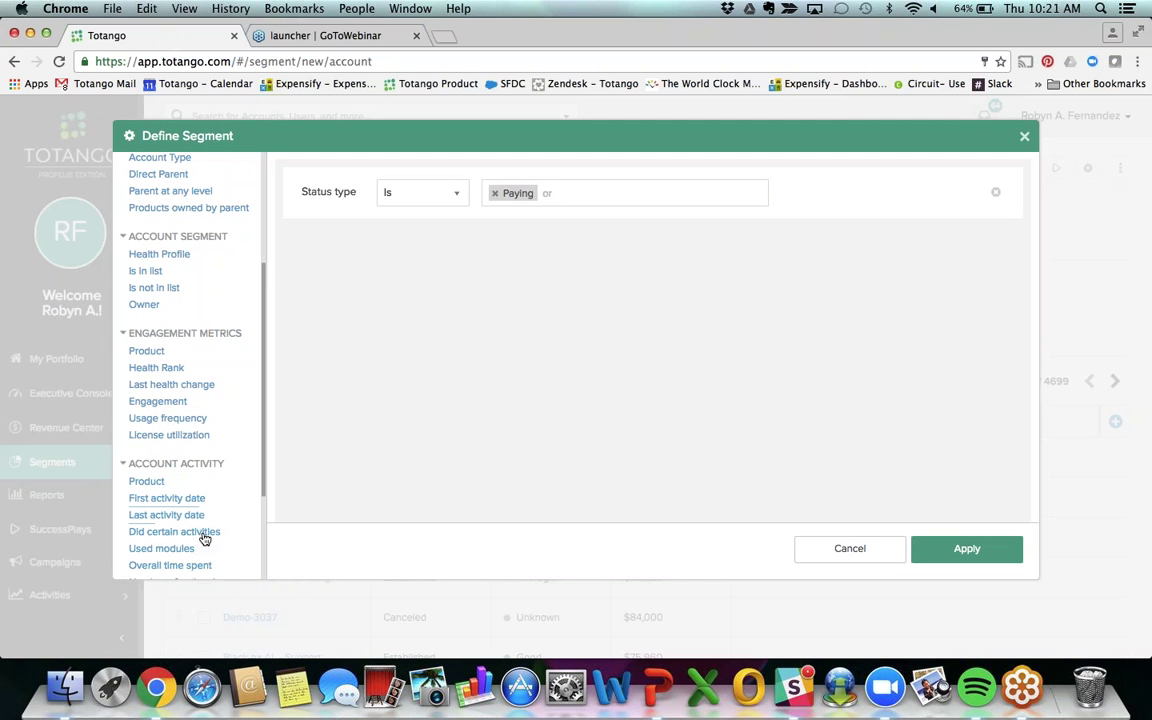
pyautogui.click(180, 531)
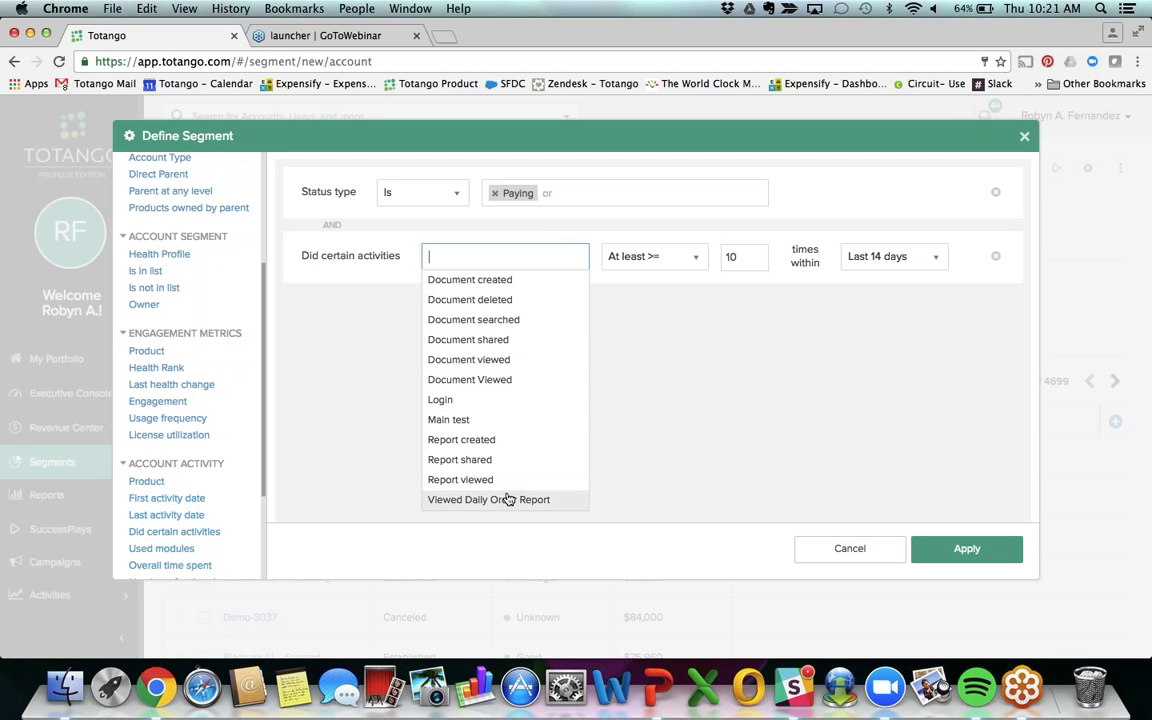
pyautogui.click(474, 440)
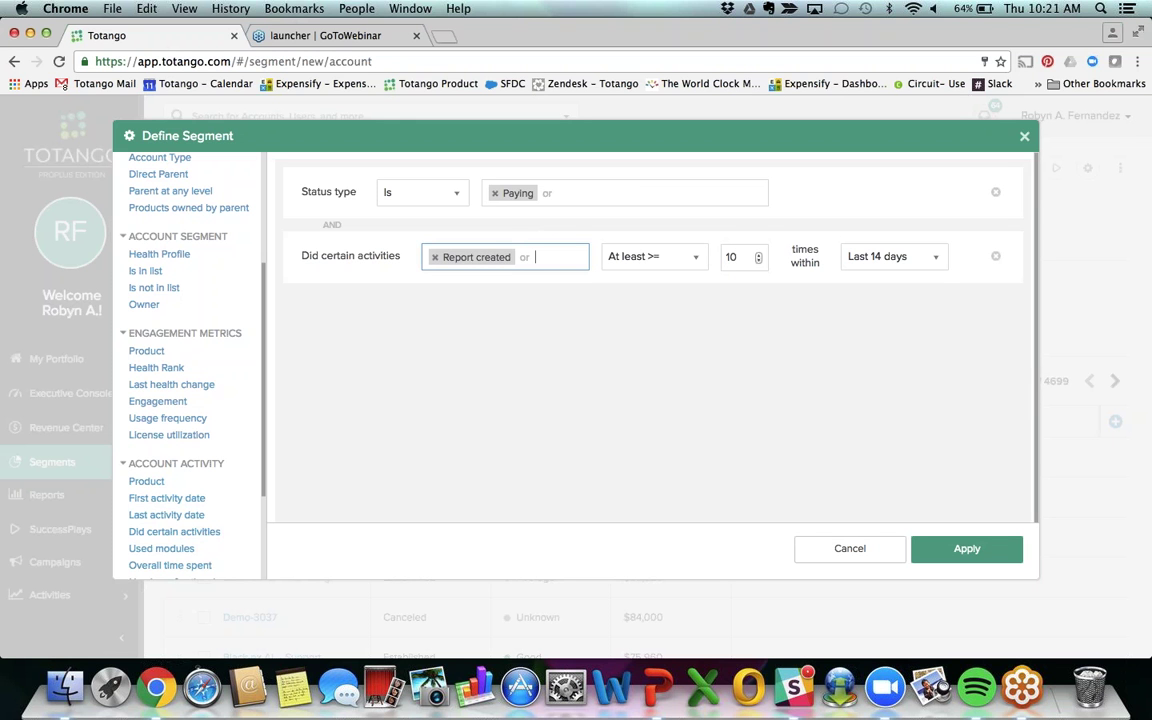
pyautogui.click(862, 260)
pyautogui.click(873, 362)
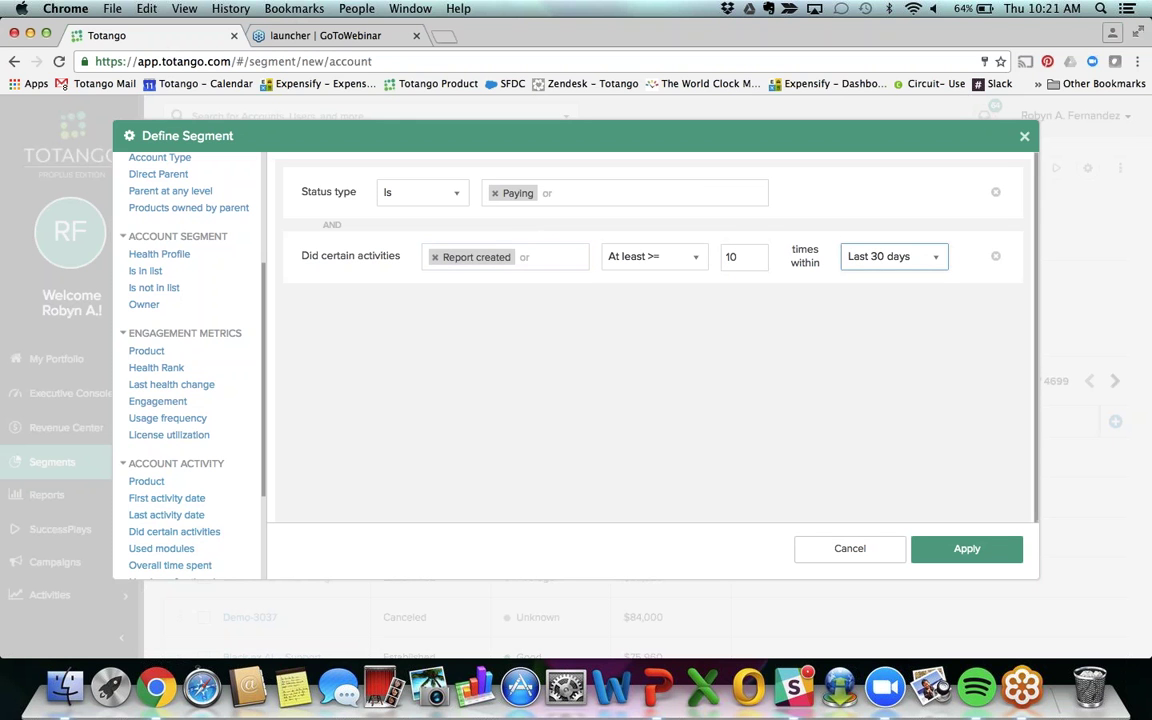
pyautogui.click(960, 552)
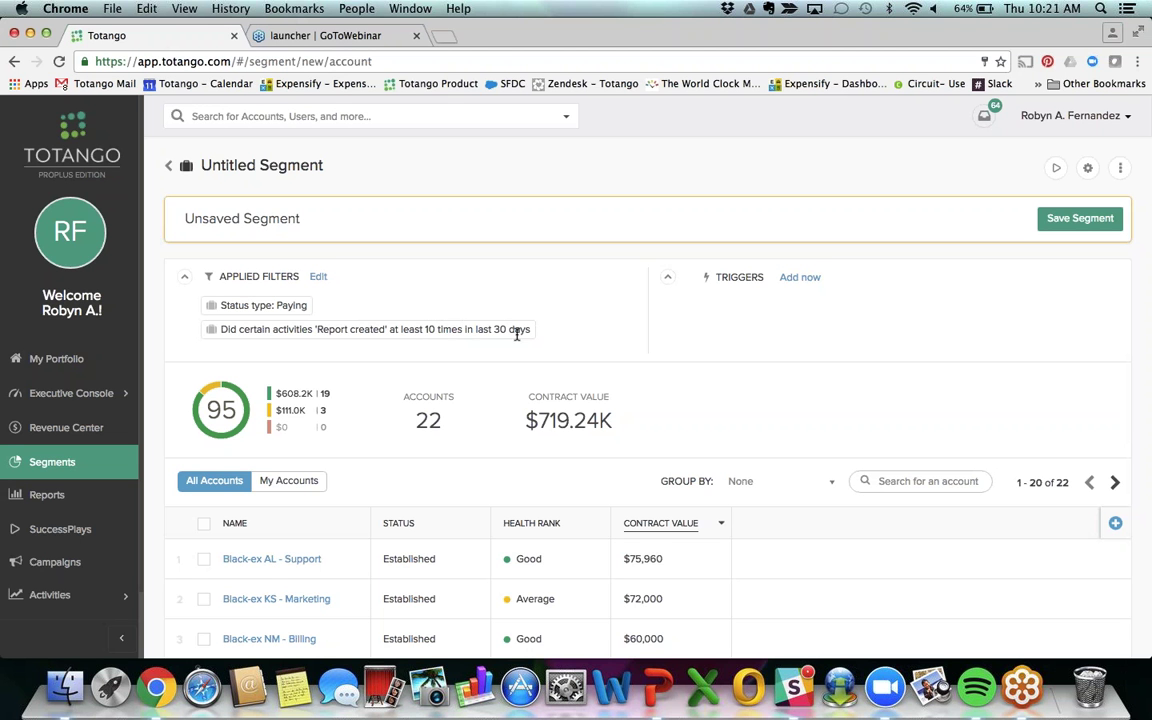
# Step: Name the segment Using Reports, make it public in CSM Metrics, and add the Using Reports tag on entry
pyautogui.click(1064, 220)
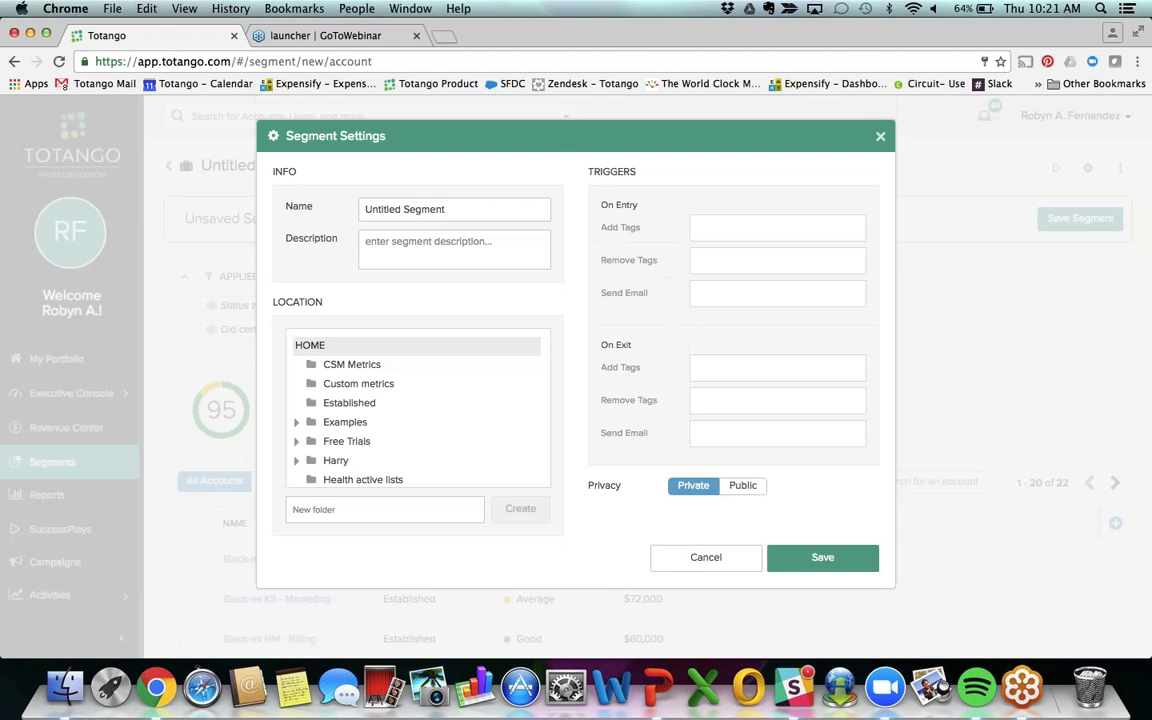
pyautogui.write('Using ')
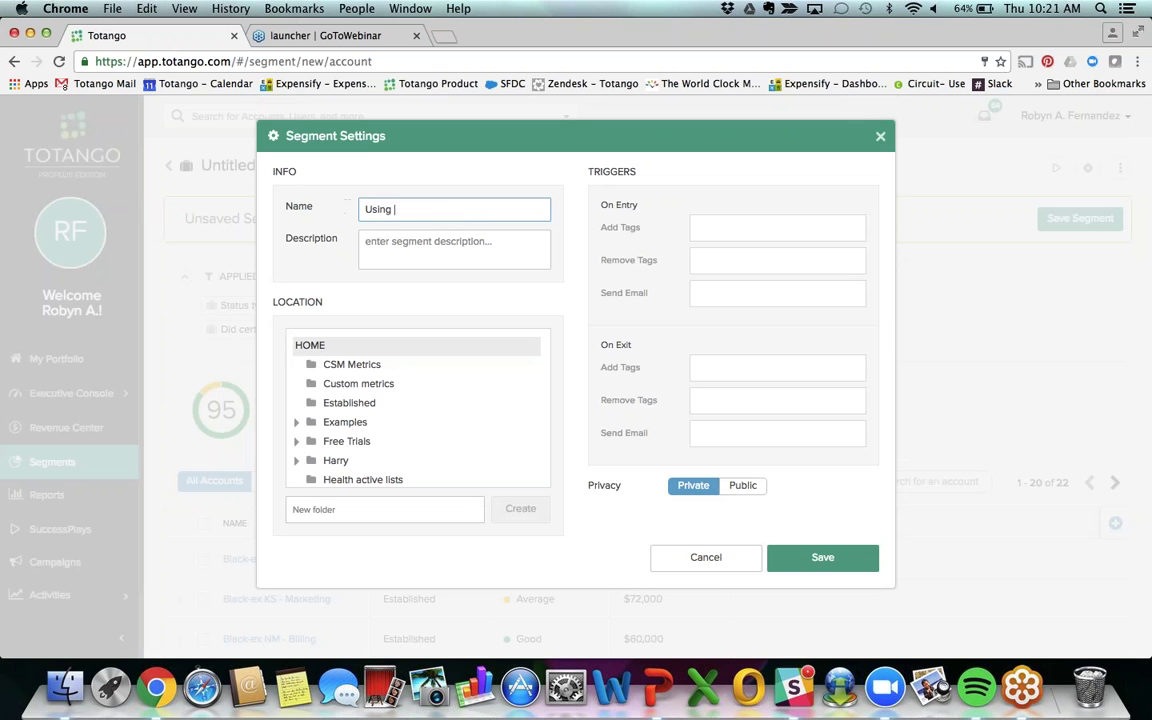
pyautogui.write('Reports')
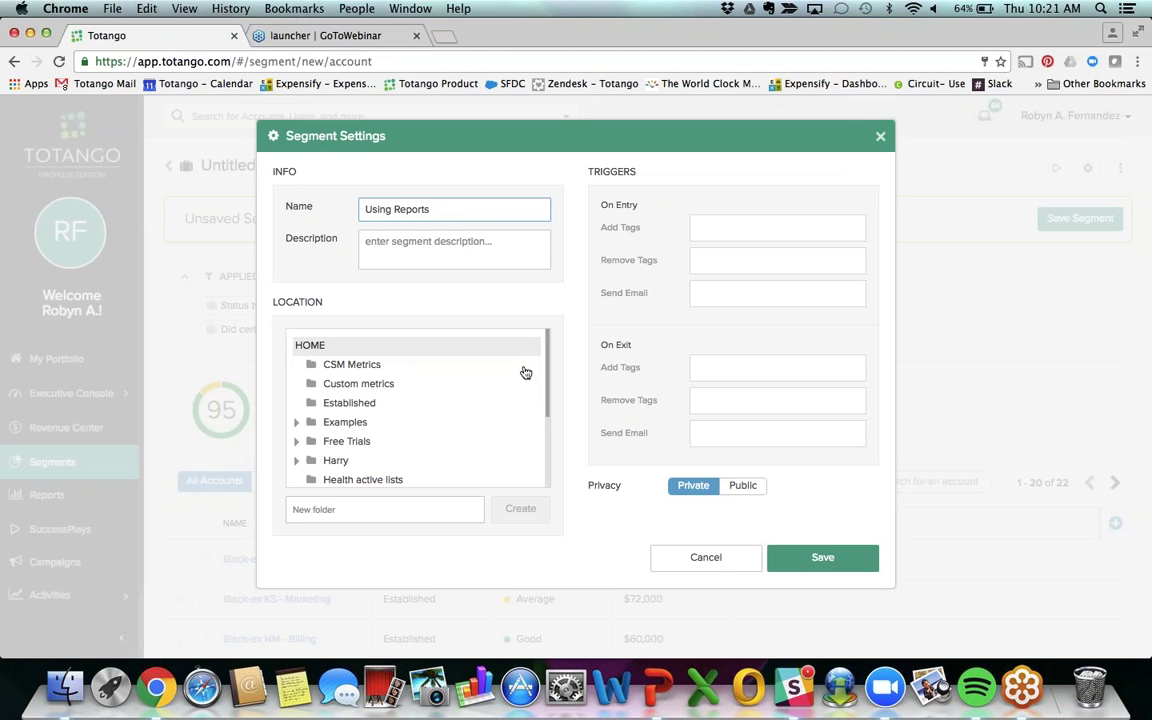
pyautogui.click(352, 365)
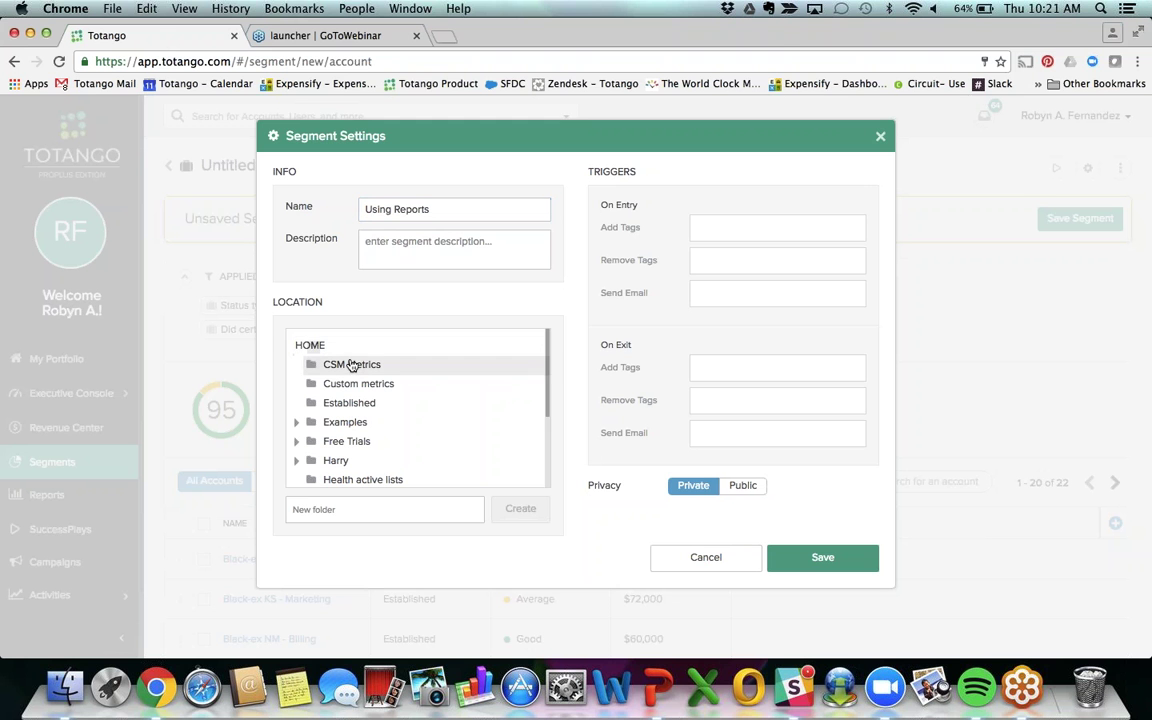
pyautogui.click(743, 485)
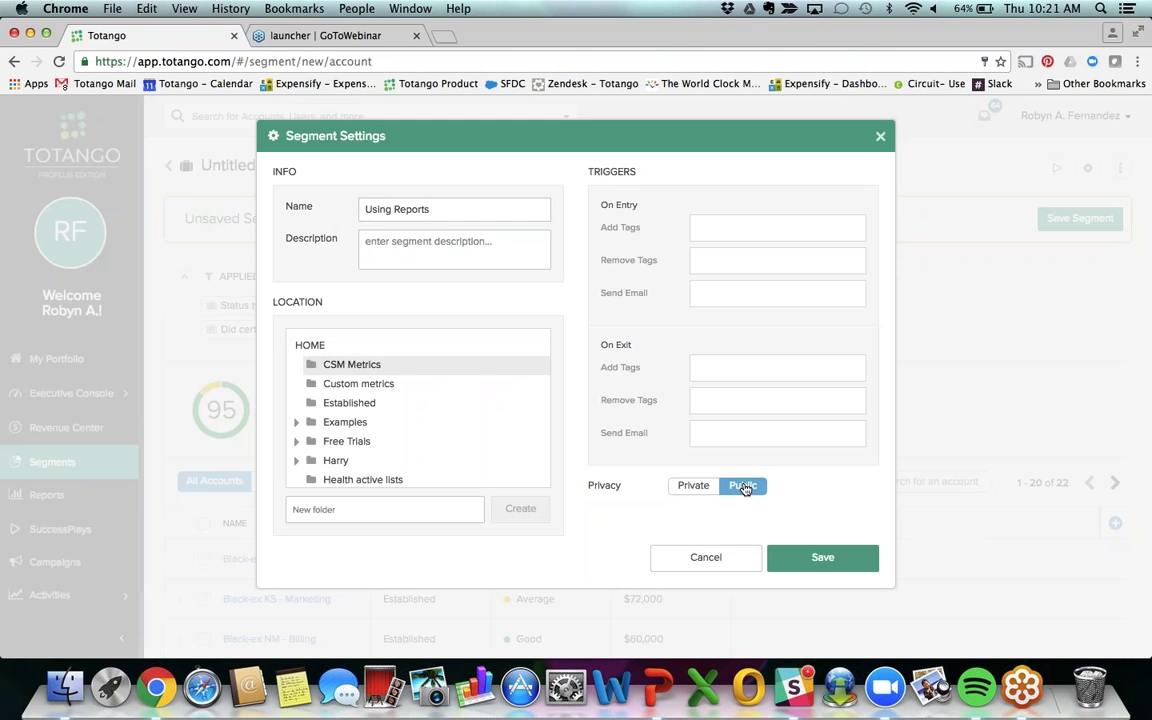
pyautogui.click(777, 228)
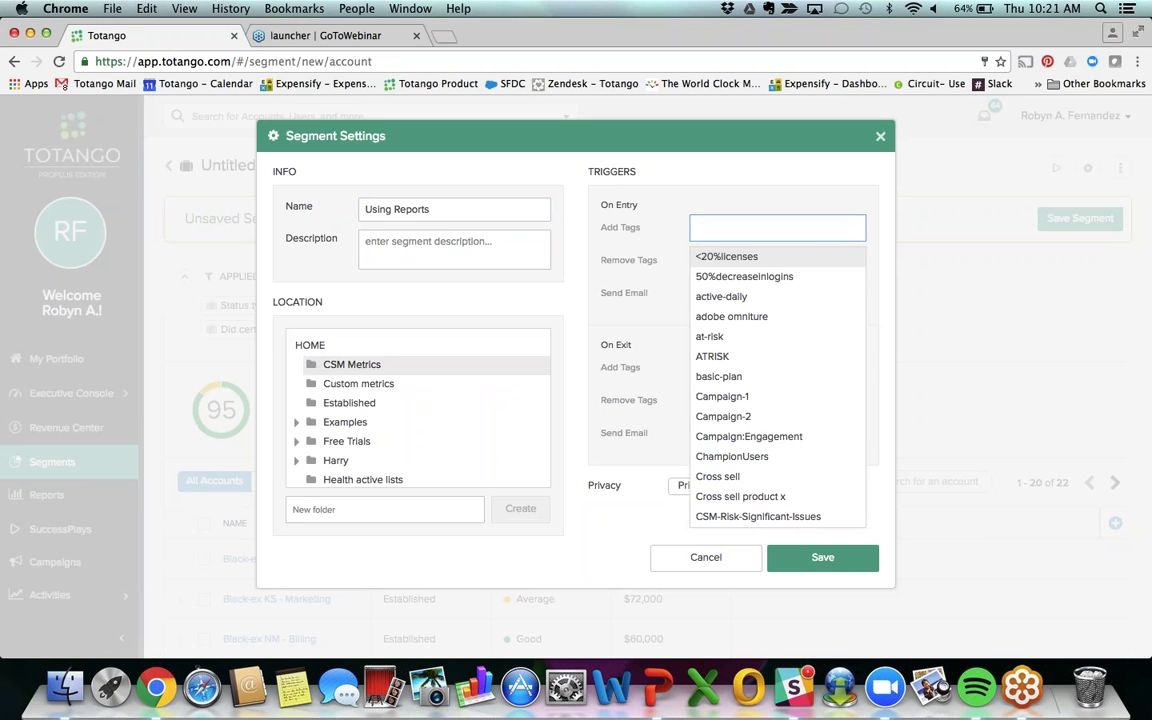
pyautogui.write('Using Reports')
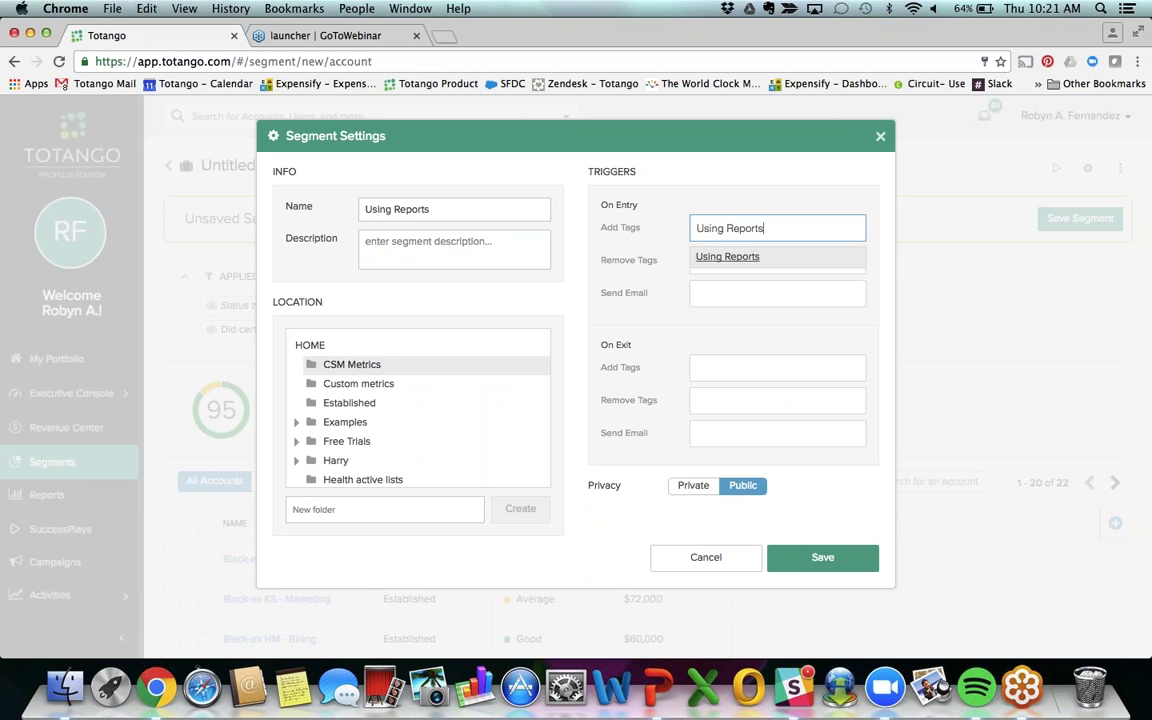
pyautogui.press('Return')
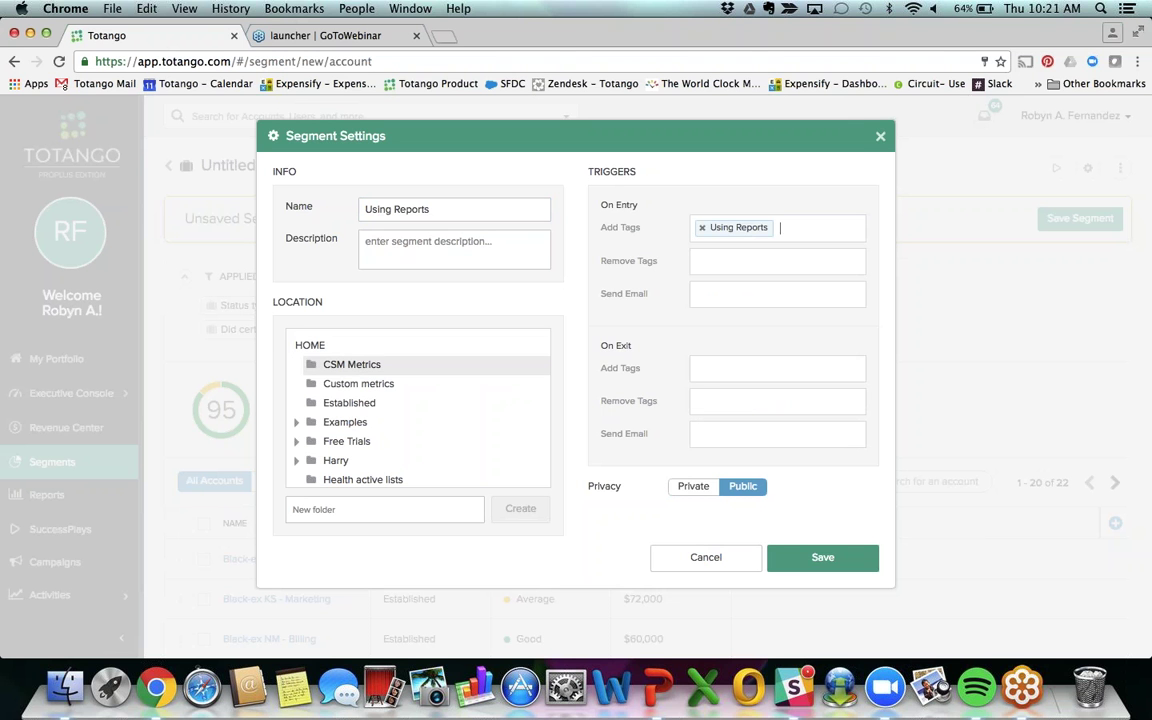
# Step: Remove the Using Reports tag on exit and save the segment settings
pyautogui.click(699, 401)
pyautogui.write('using')
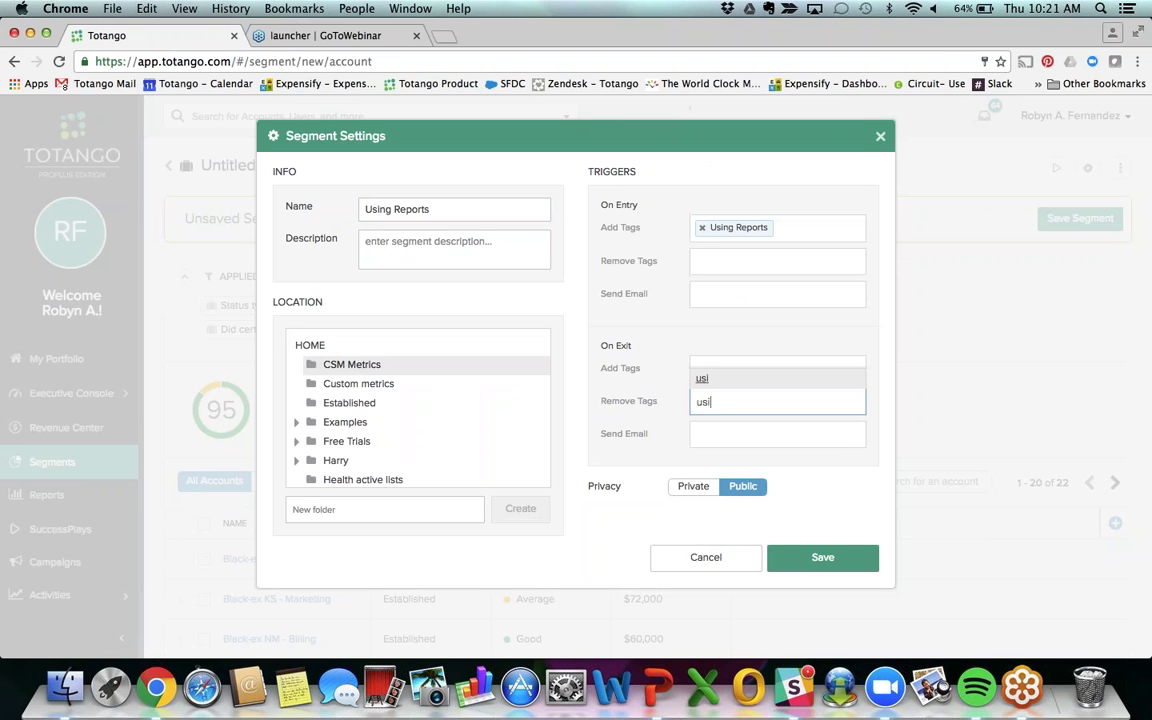
pyautogui.press('BackSpace')
pyautogui.press('BackSpace')
pyautogui.press('BackSpace')
pyautogui.press('BackSpace')
pyautogui.press('BackSpace')
pyautogui.press('BackSpace')
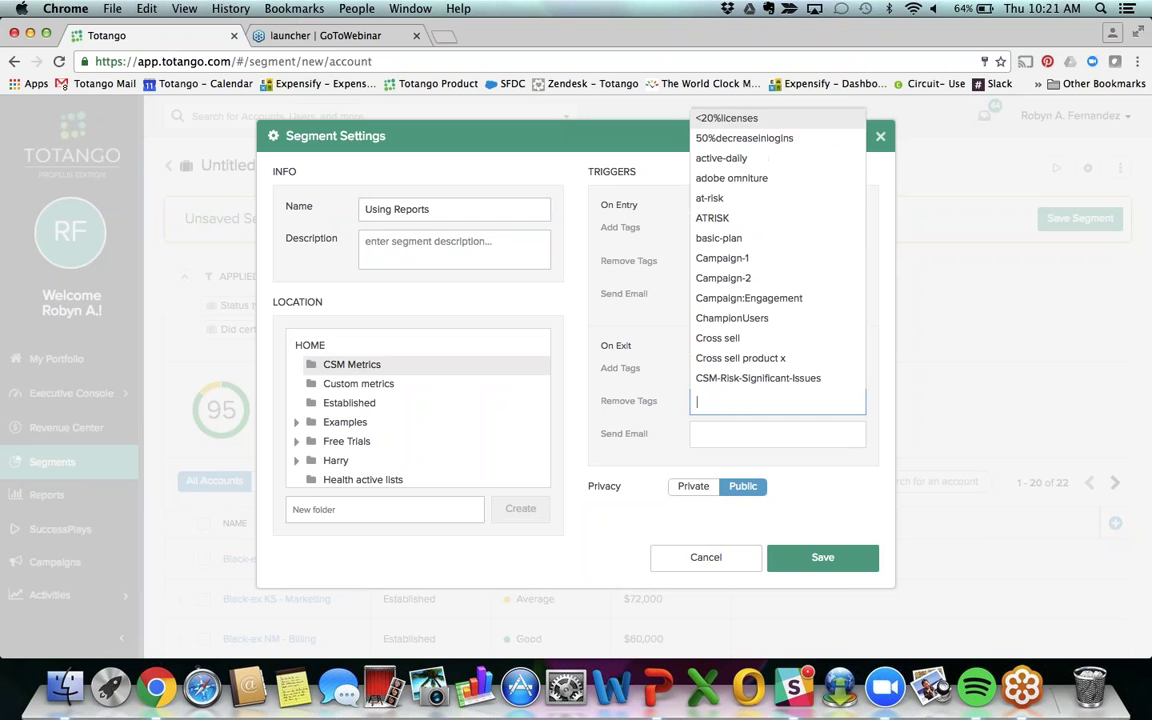
pyautogui.write('Using repo')
pyautogui.press('BackSpace')
pyautogui.press('BackSpace')
pyautogui.press('BackSpace')
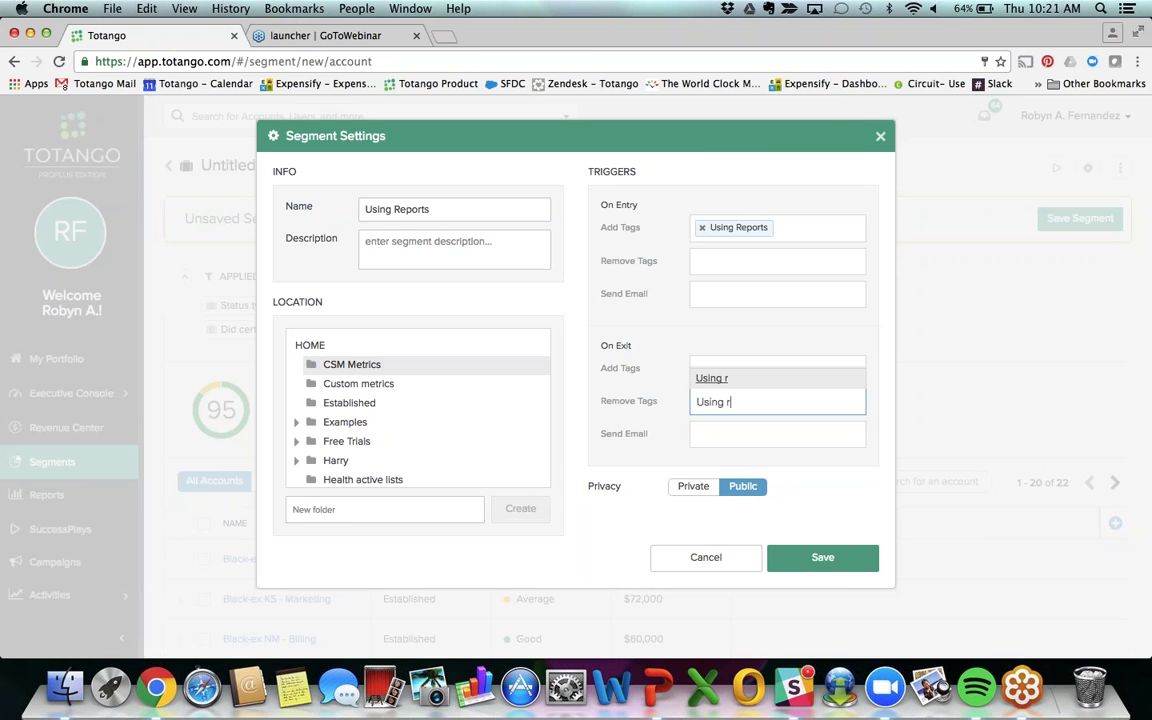
pyautogui.press('BackSpace')
pyautogui.write('Reports')
pyautogui.press('Return')
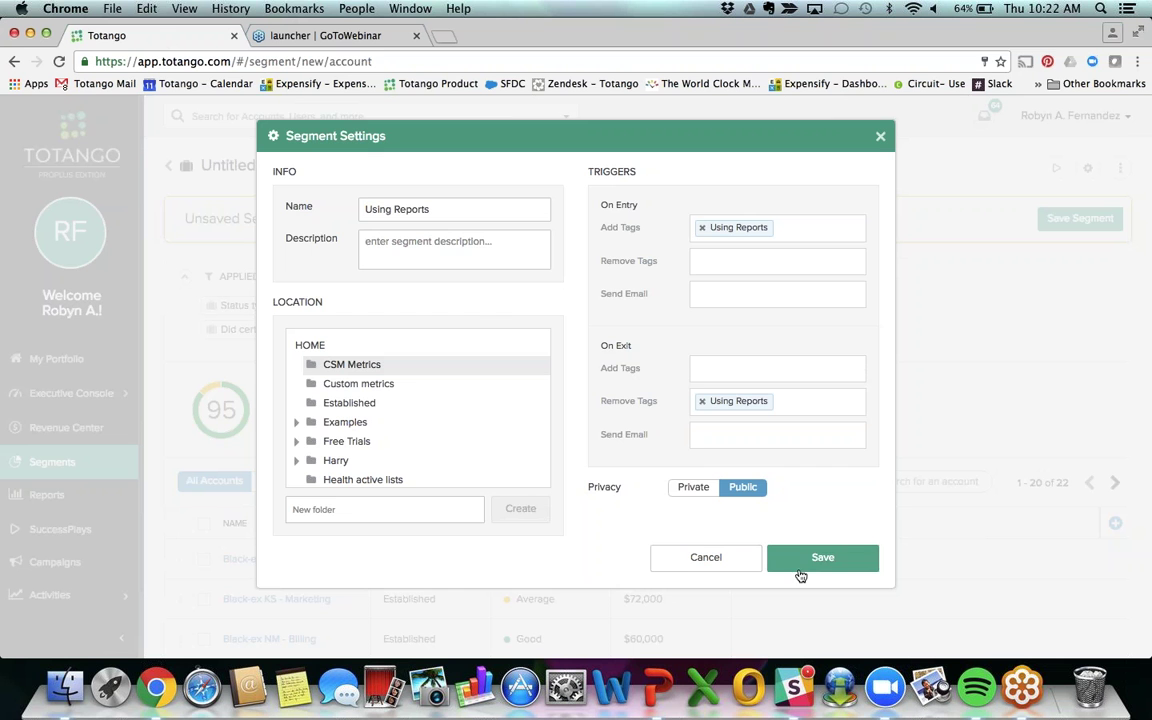
pyautogui.click(836, 555)
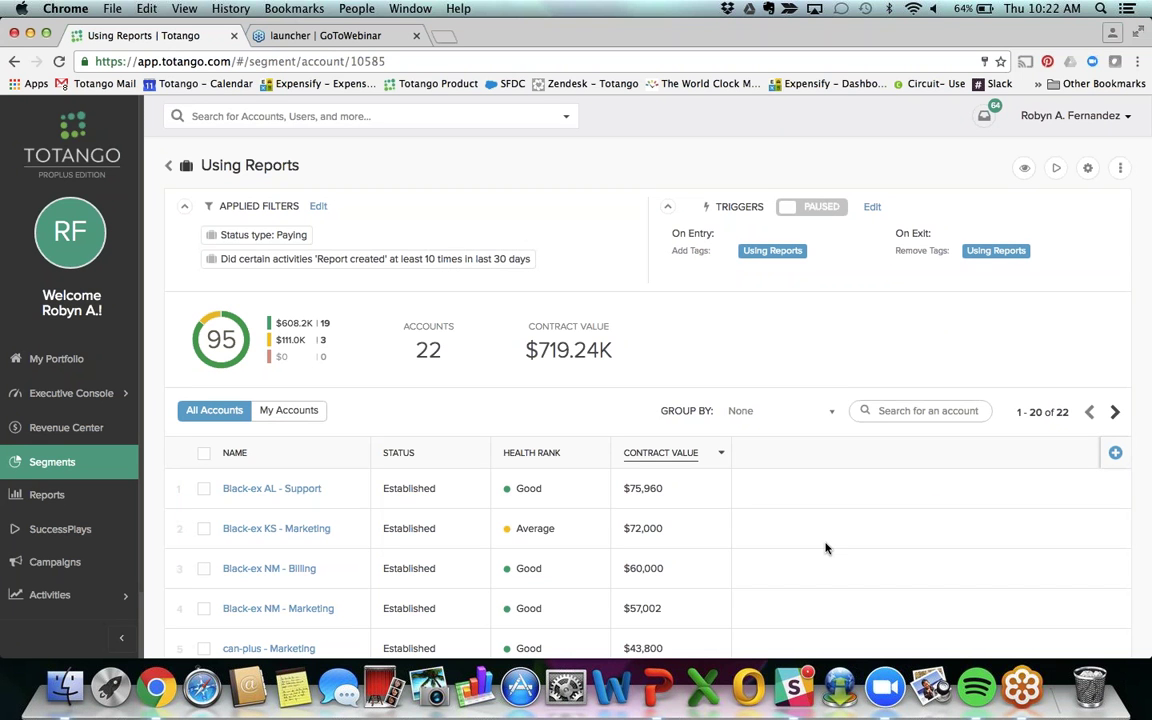
# Step: Tag all 22 segment accounts with Using Reports and set the segment's triggers to Active
pyautogui.click(204, 460)
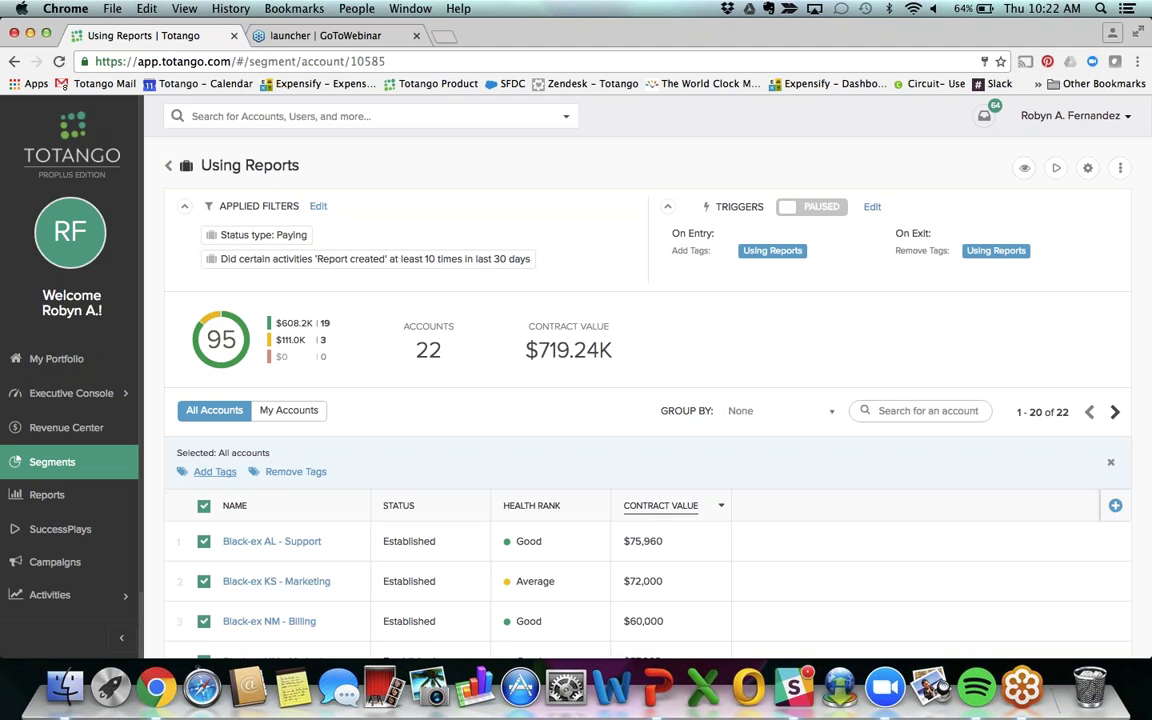
pyautogui.click(215, 471)
pyautogui.click(330, 478)
pyautogui.write('Using rep')
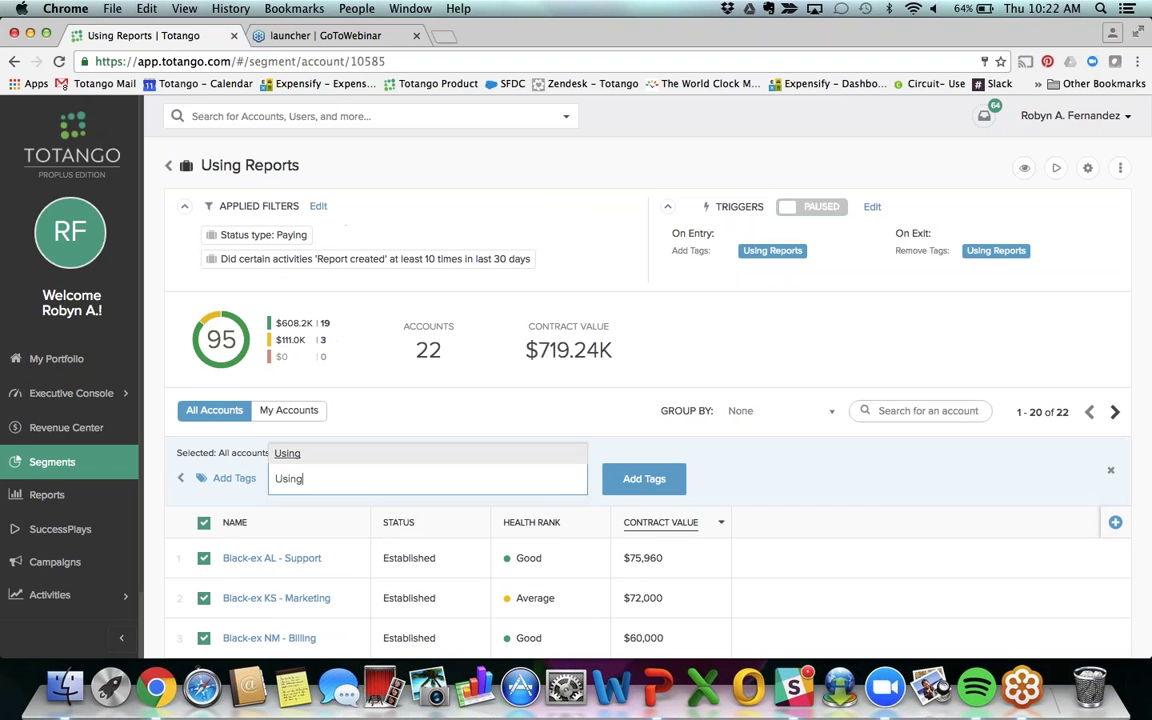
pyautogui.press('BackSpace')
pyautogui.press('BackSpace')
pyautogui.press('BackSpace')
pyautogui.write('Reports')
pyautogui.press('Return')
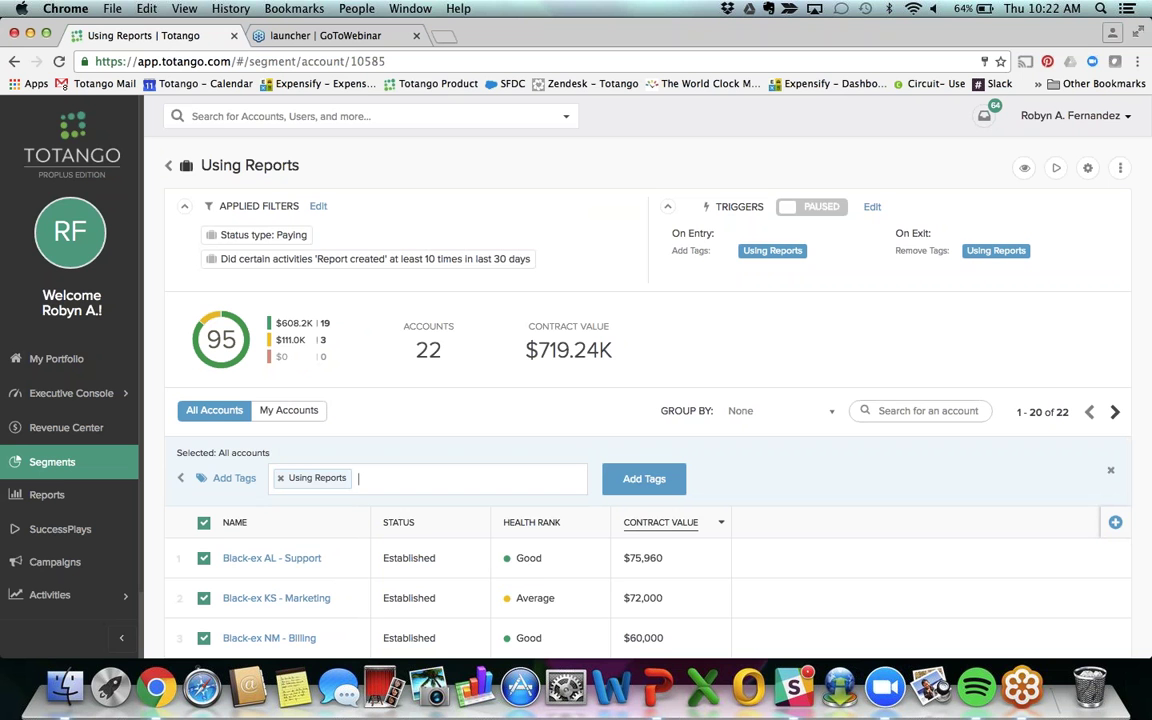
pyautogui.click(650, 480)
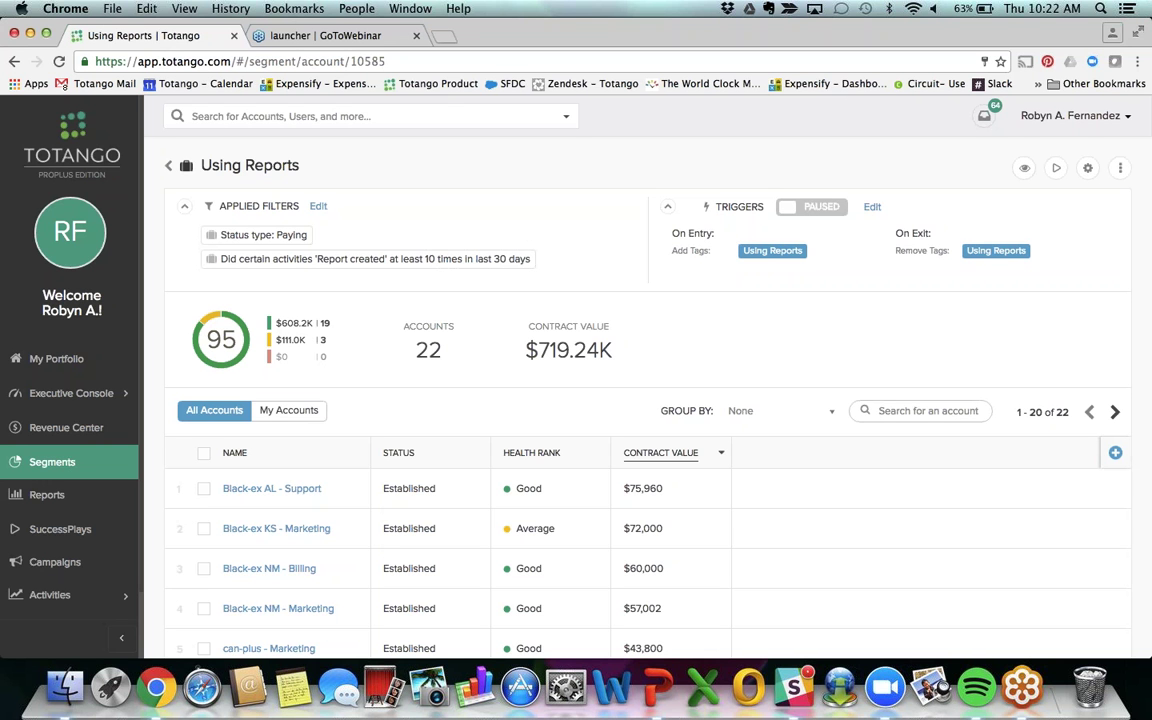
pyautogui.click(785, 216)
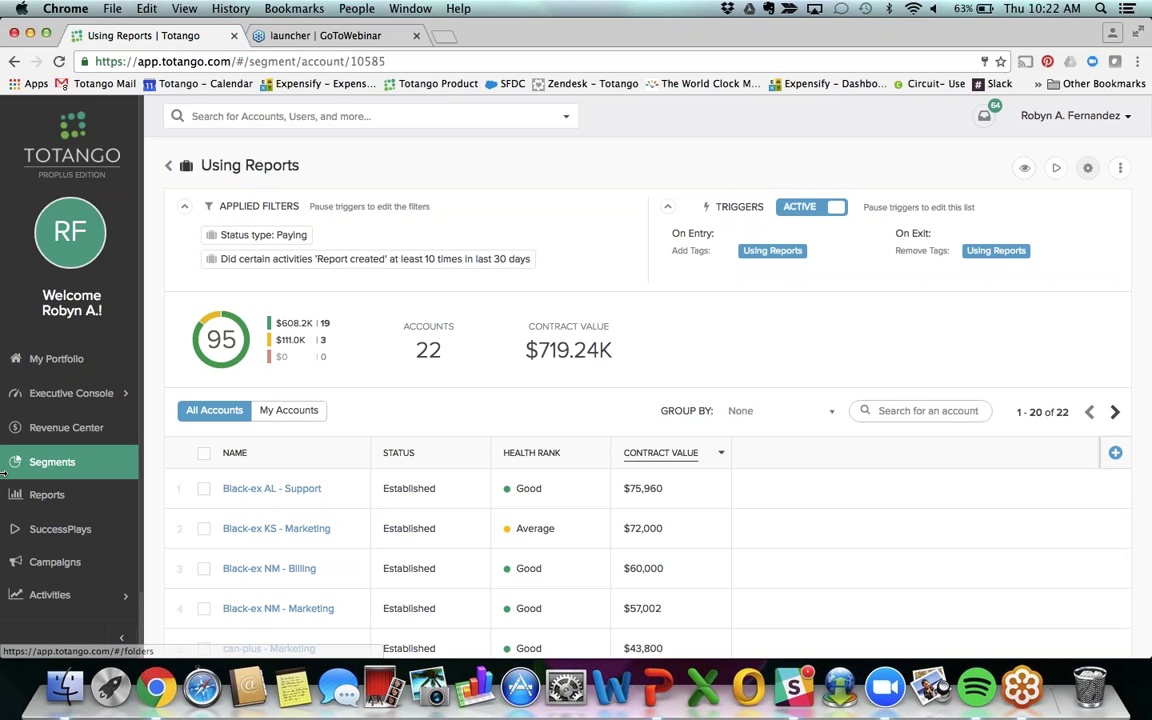
# Step: Create a second accounts segment filtered to Status type Paying and apply it
pyautogui.click(42, 466)
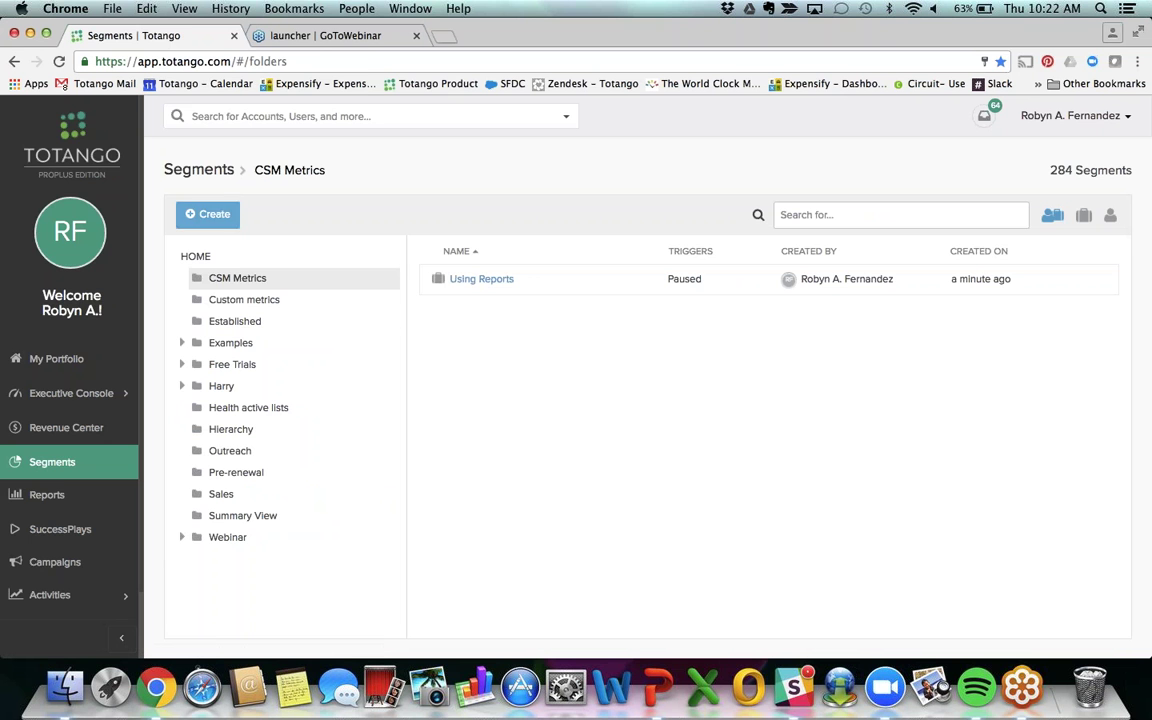
pyautogui.click(207, 214)
pyautogui.click(260, 250)
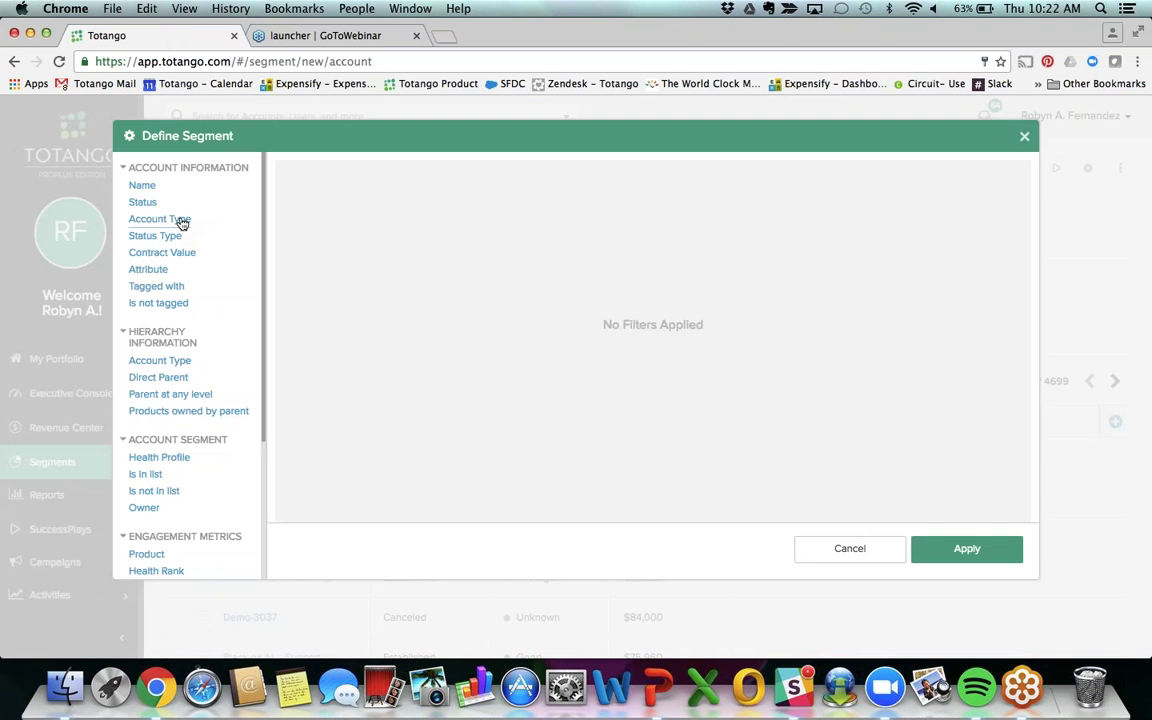
pyautogui.click(165, 235)
pyautogui.click(500, 192)
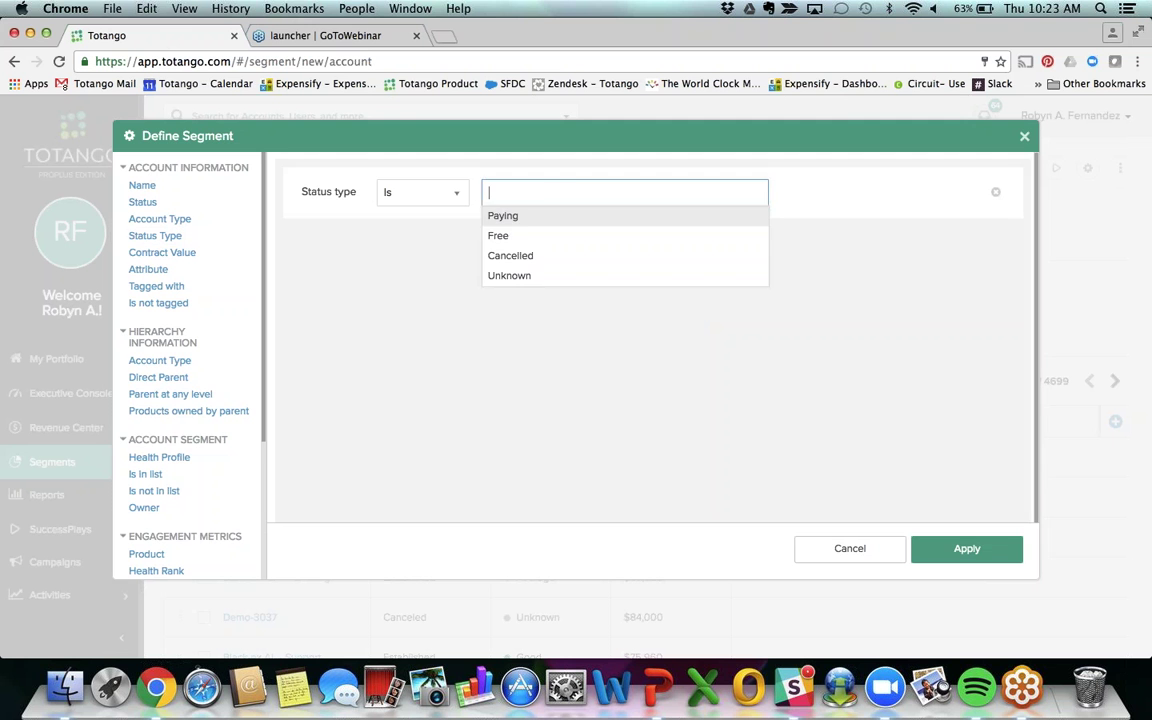
pyautogui.click(500, 216)
pyautogui.click(978, 558)
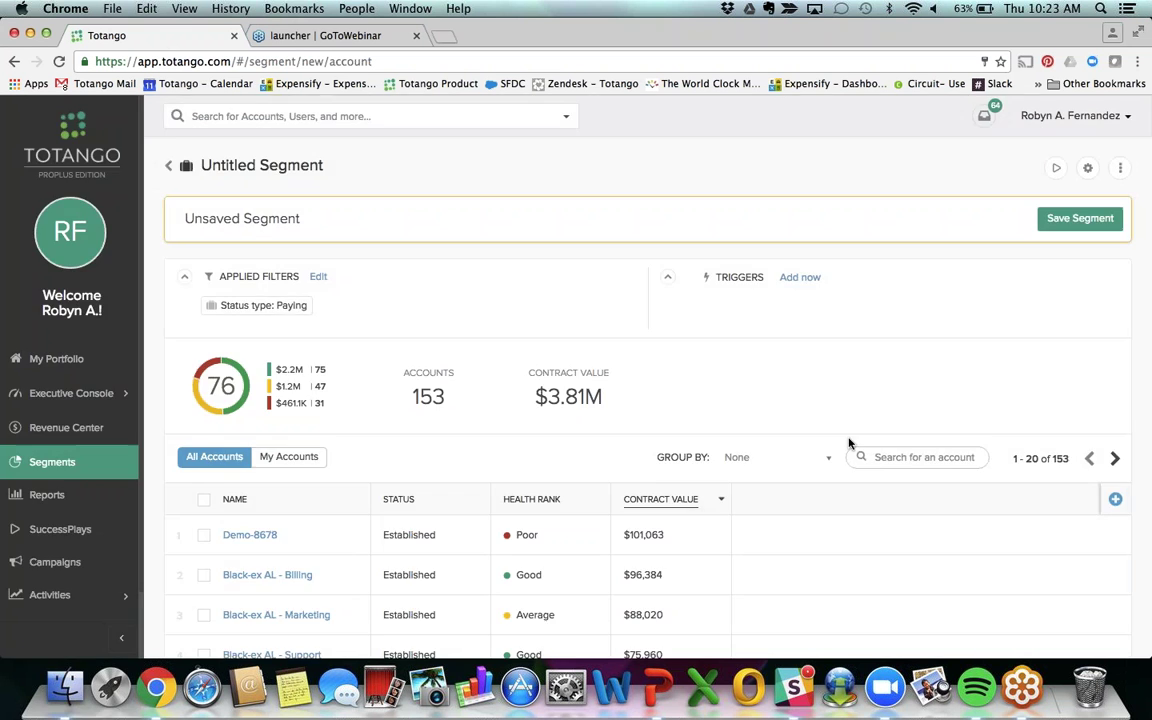
# Step: Remove the Status column and add a Tagged with column found by searching 'tagg'
pyautogui.click(1117, 501)
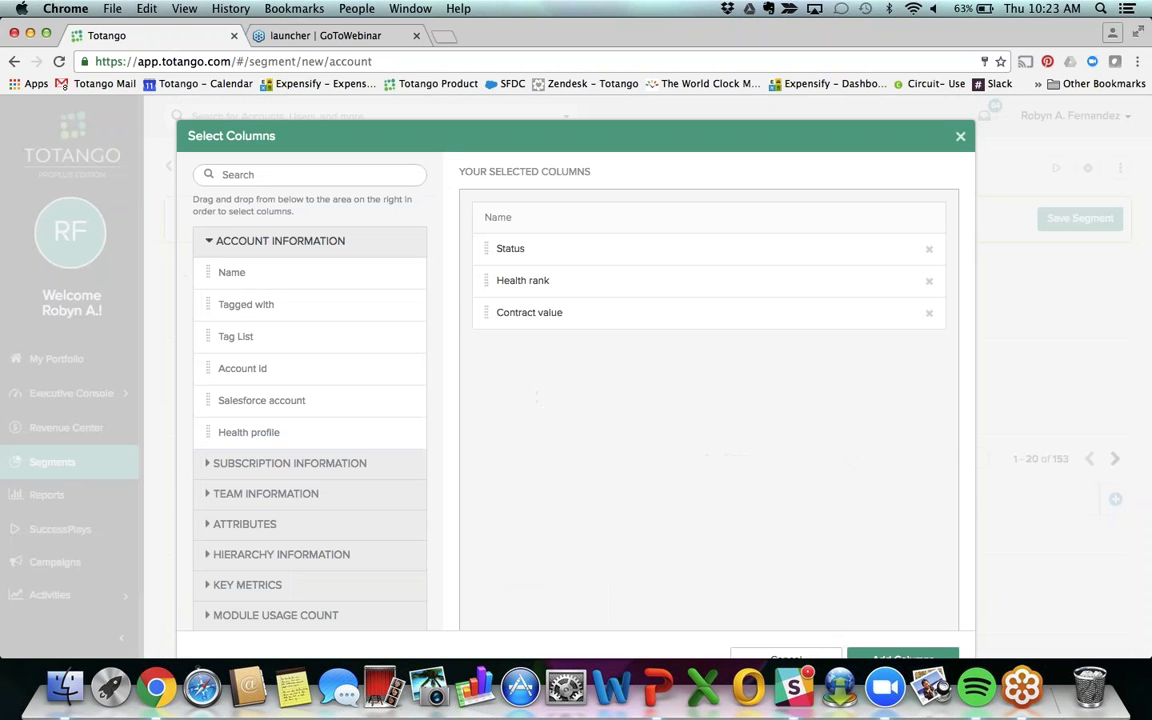
pyautogui.click(929, 248)
pyautogui.click(265, 174)
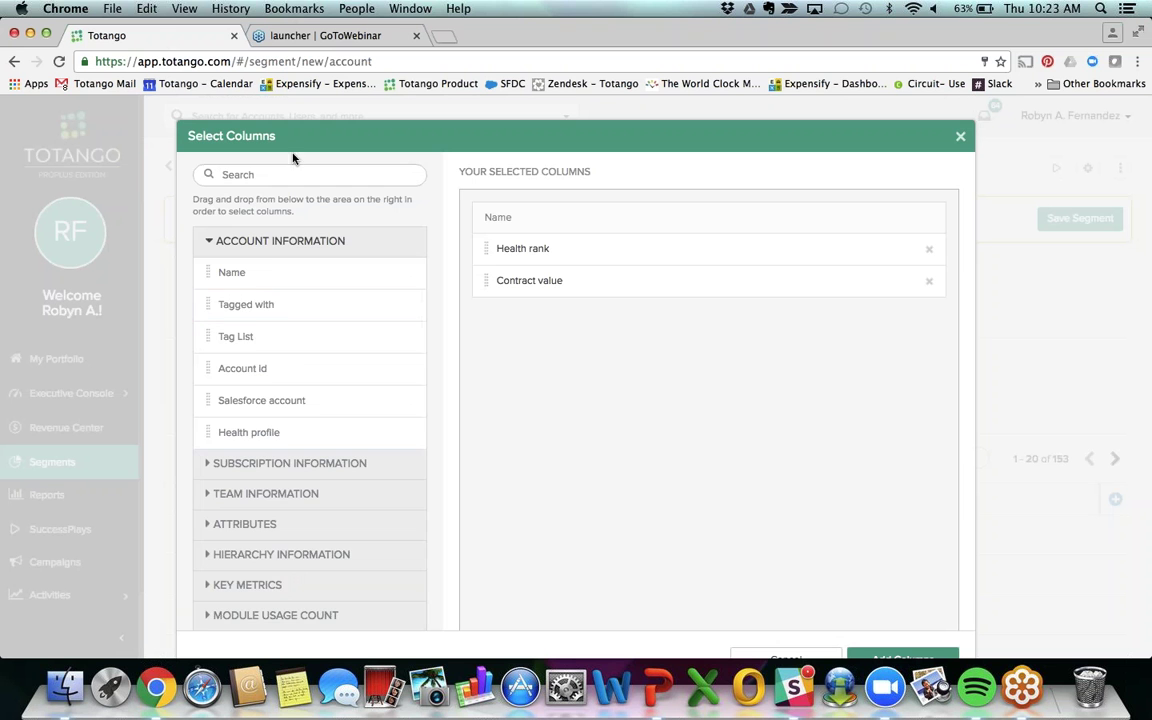
pyautogui.write('tagg')
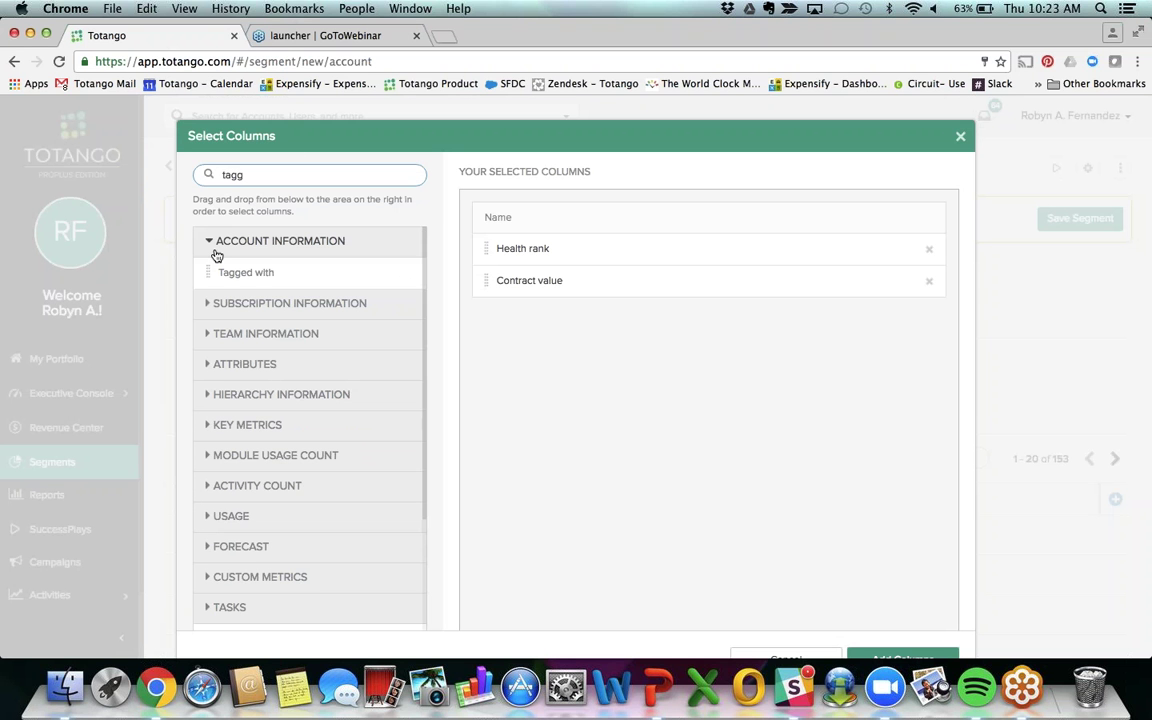
pyautogui.click(231, 277)
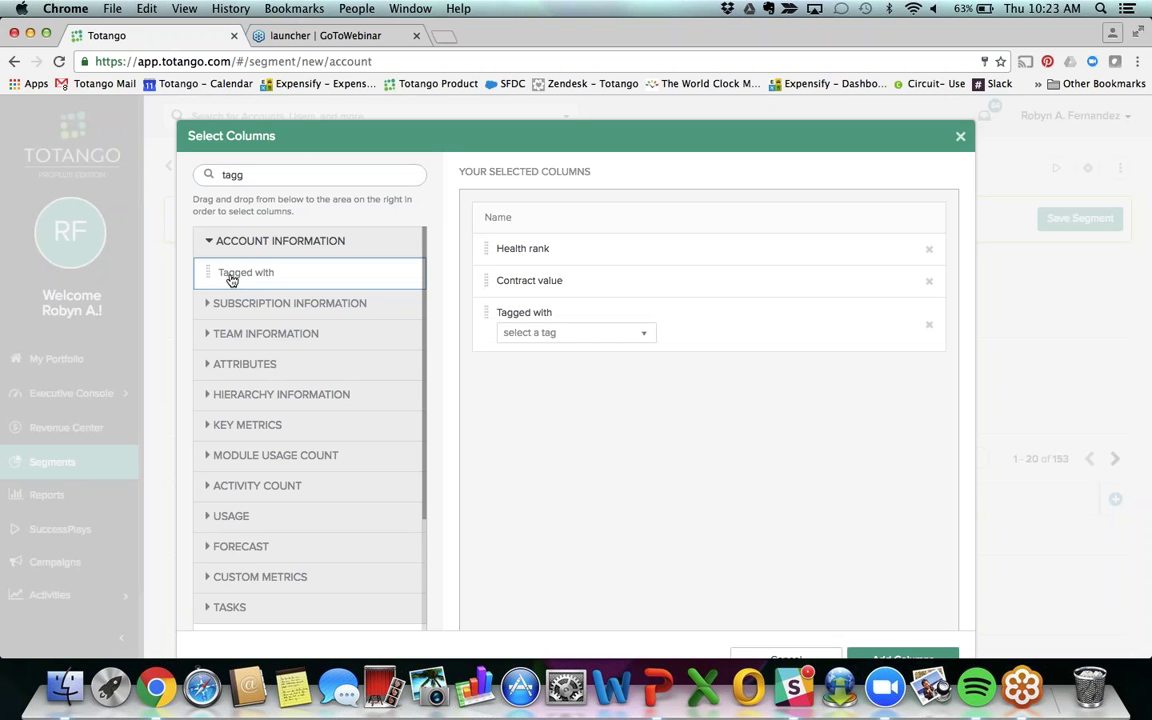
# Step: Set the tag column to active-daily and add the columns to the account list
pyautogui.click(553, 333)
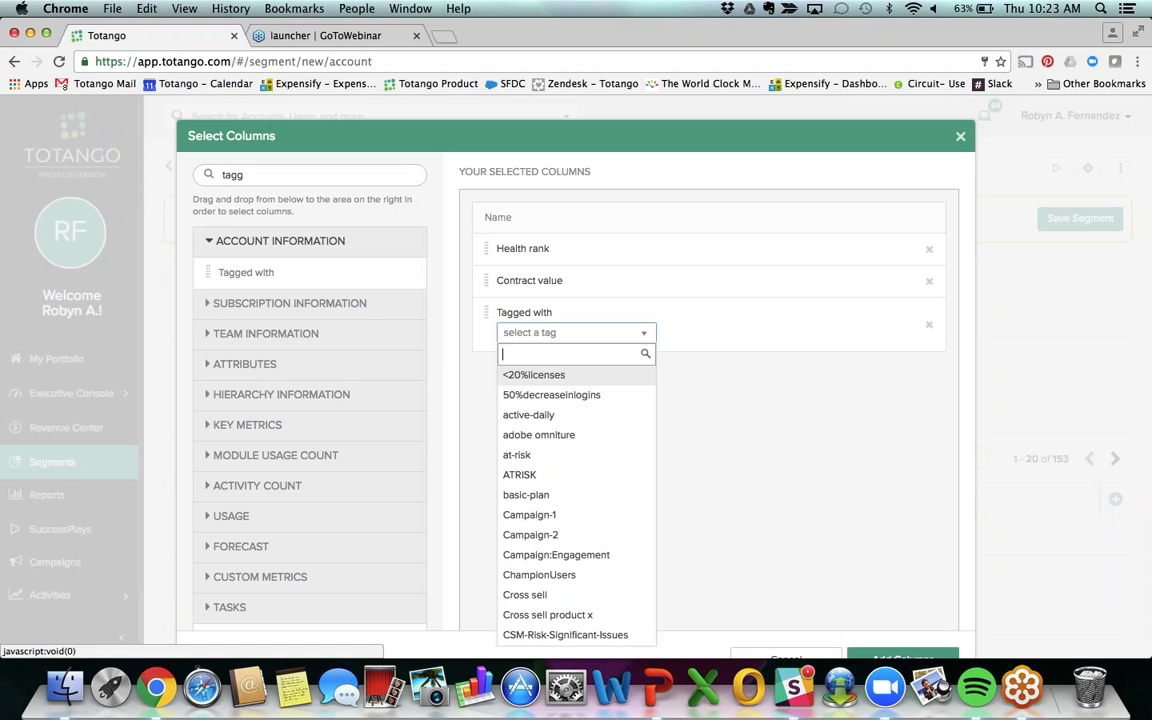
pyautogui.write('usd')
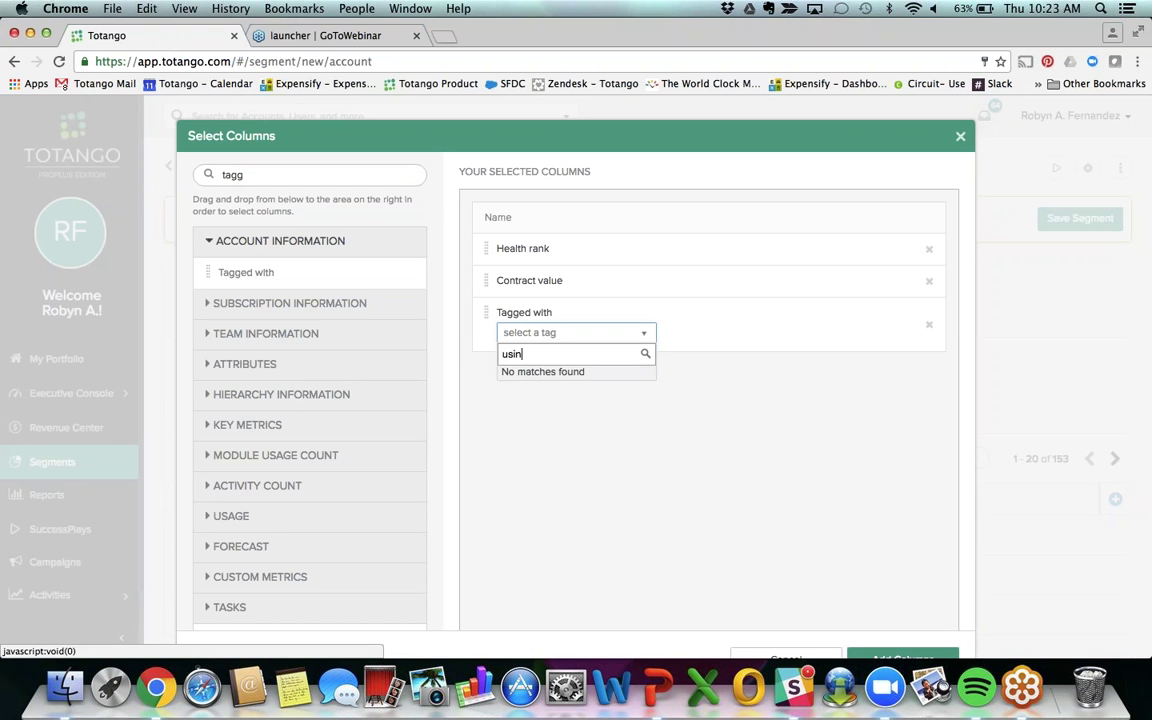
pyautogui.press('BackSpace')
pyautogui.press('BackSpace')
pyautogui.press('BackSpace')
pyautogui.write('Us')
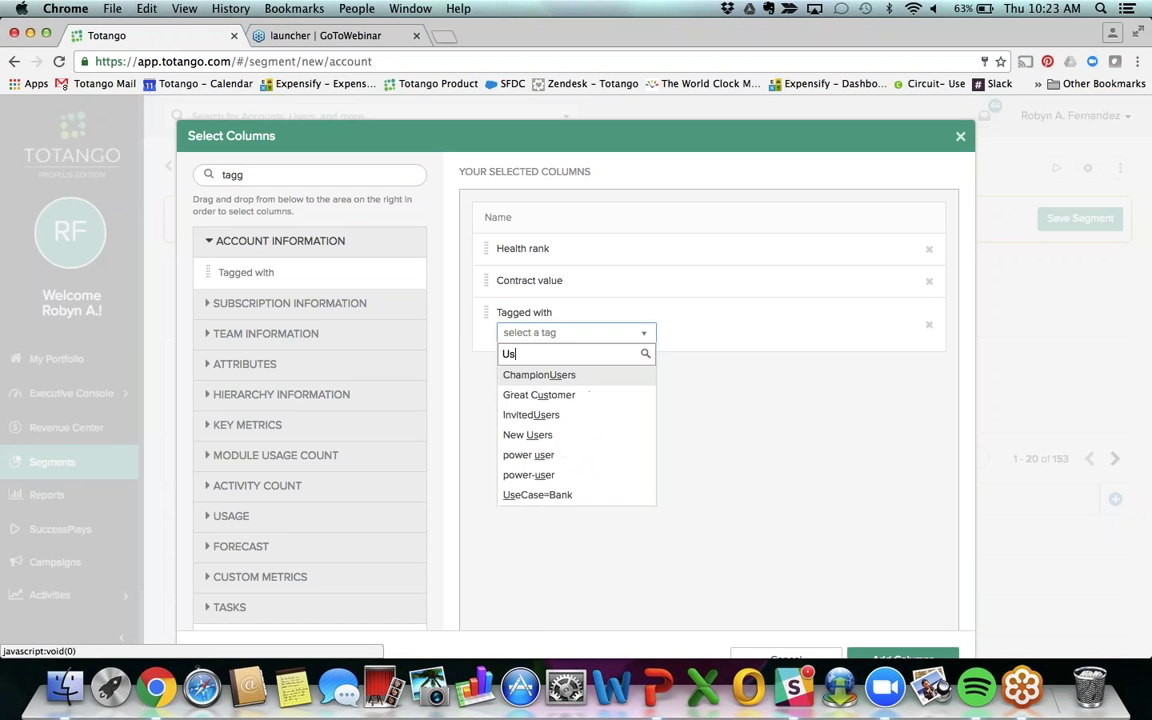
pyautogui.write('ing Reports')
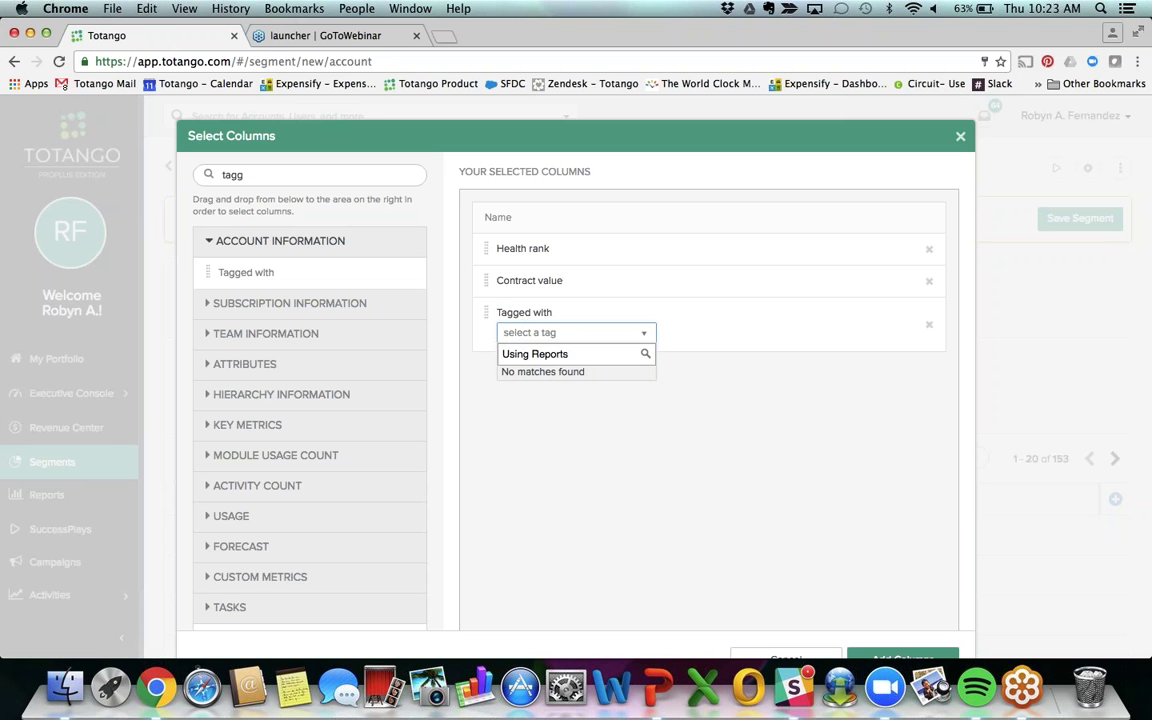
pyautogui.click(609, 404)
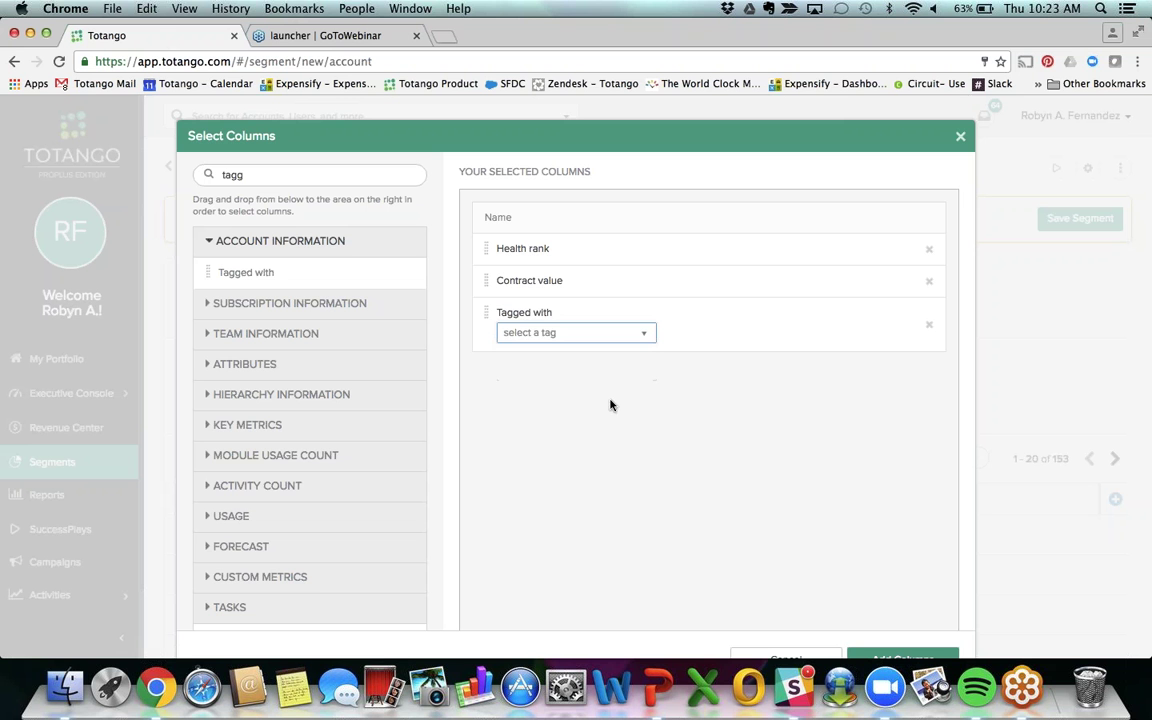
pyautogui.click(575, 332)
pyautogui.click(528, 414)
pyautogui.scroll(-2, 1037, 573)
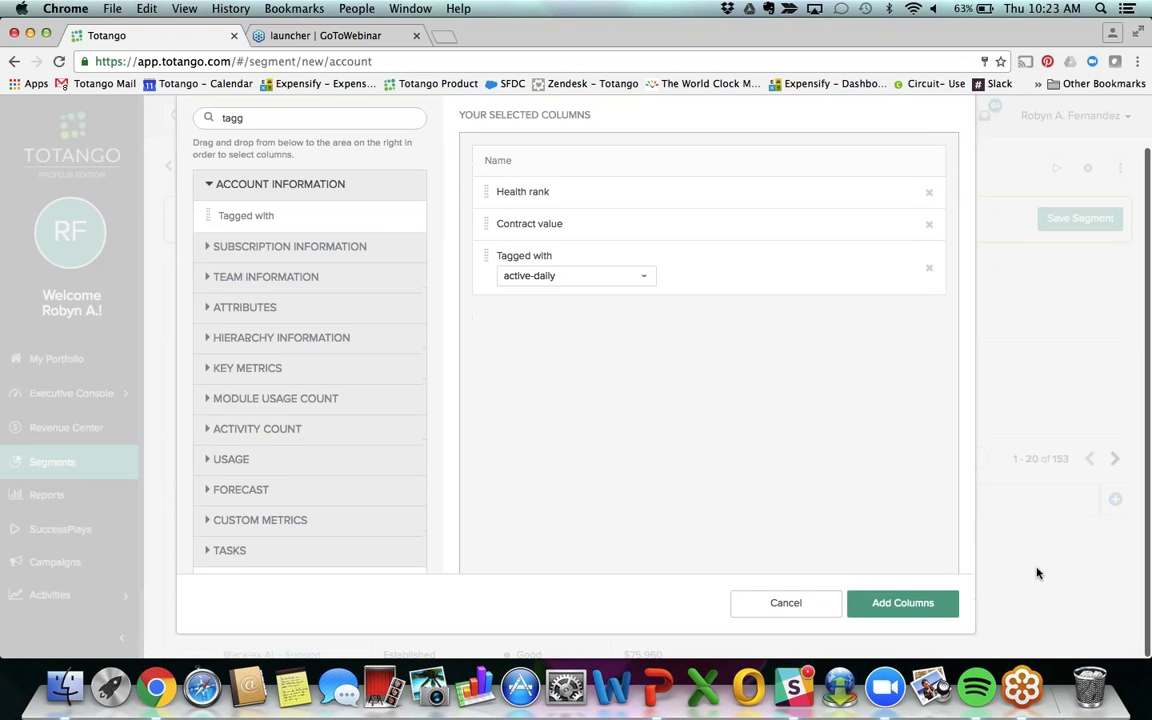
pyautogui.click(877, 605)
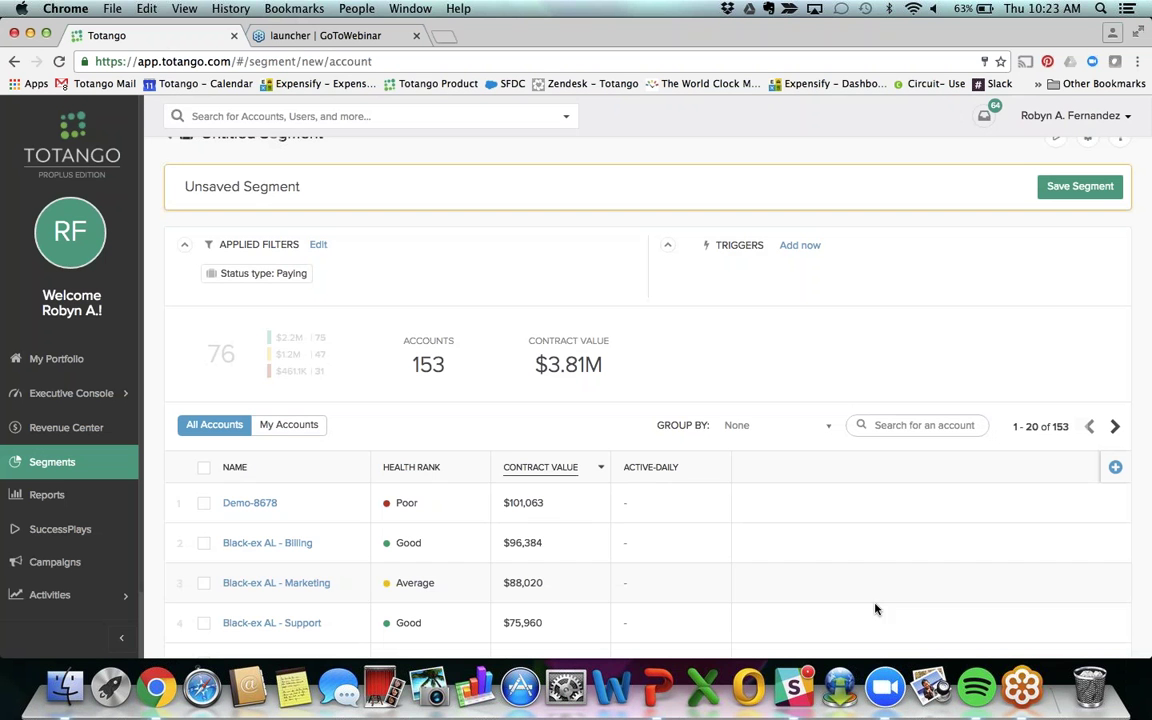
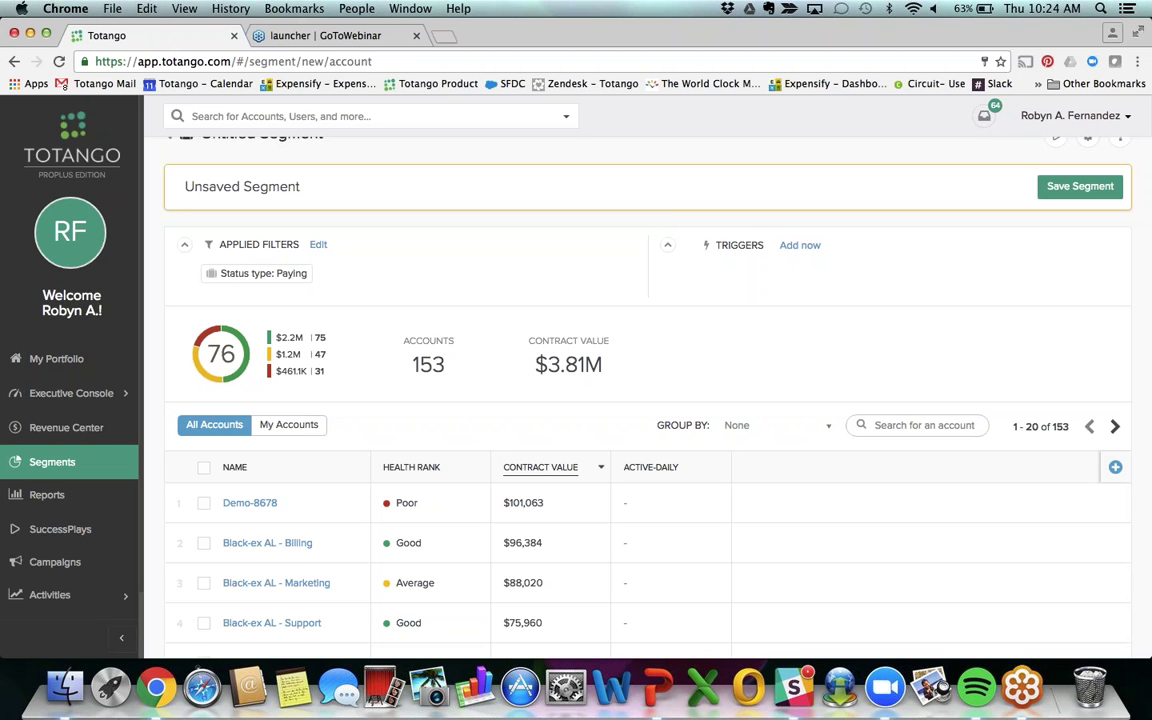
# Step: Open Segment Settings for the unsaved Untitled Segment of 153 paying accounts
pyautogui.scroll(1, 640, 400)
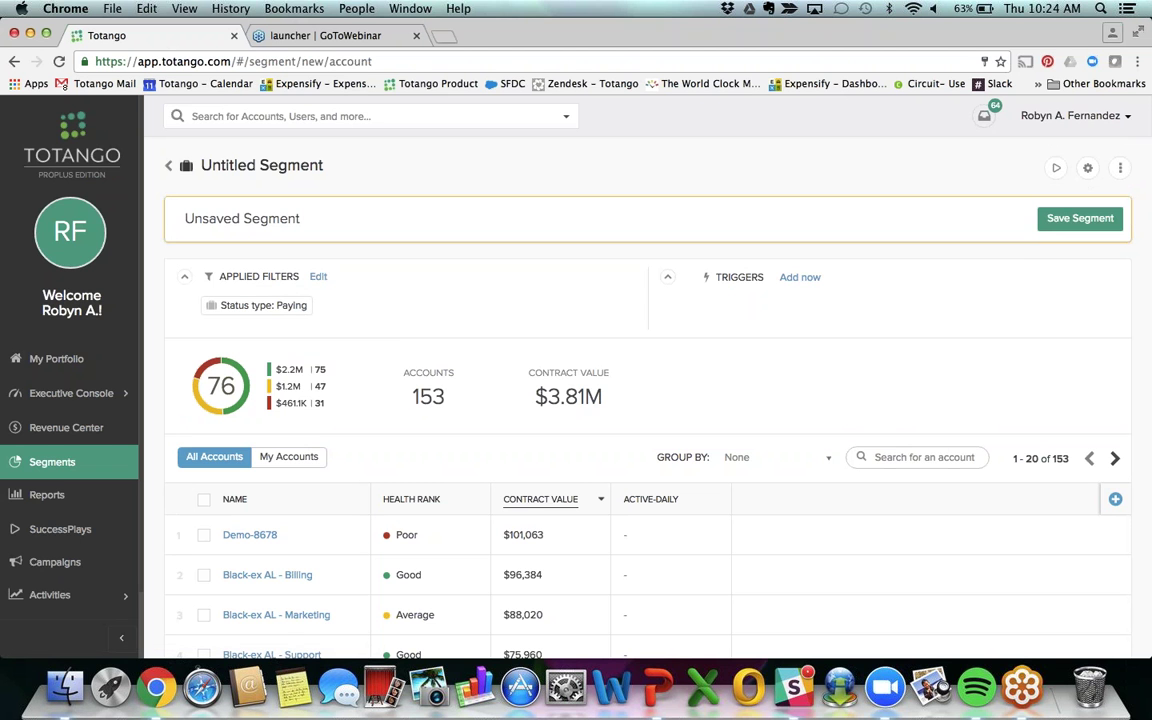
pyautogui.click(1089, 170)
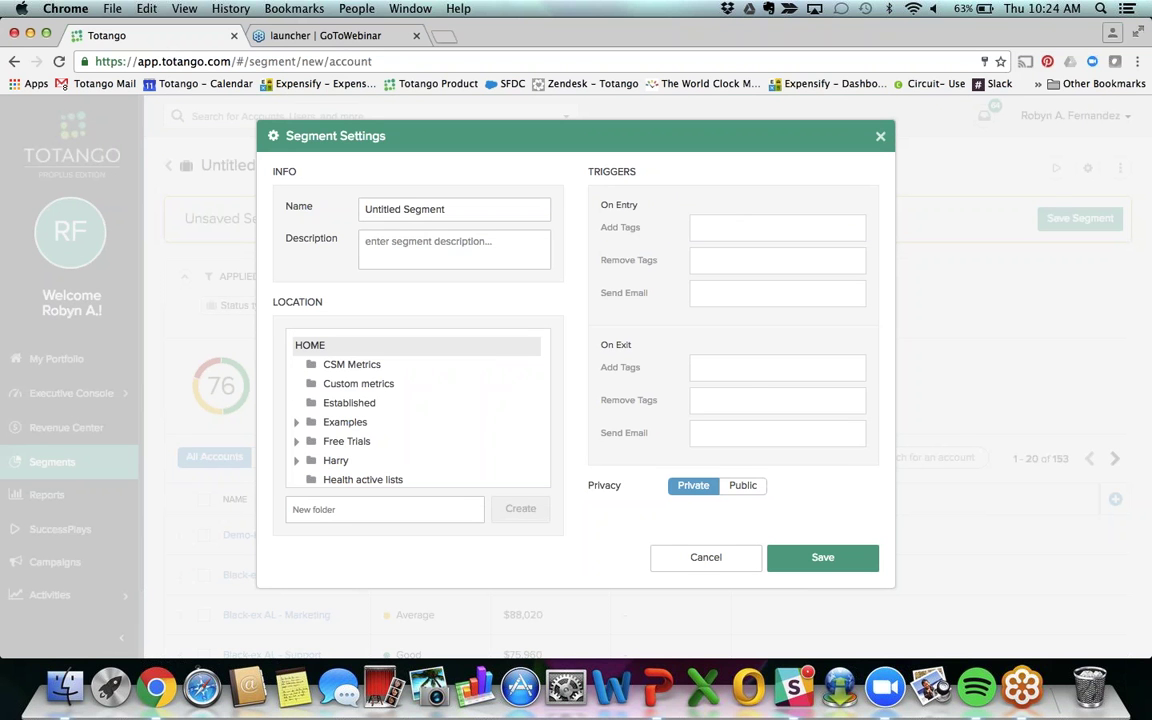
# Step: Enter a colleague's totango.com address as an On Exit email recipient, then cancel Segment Settings without saving
pyautogui.click(777, 433)
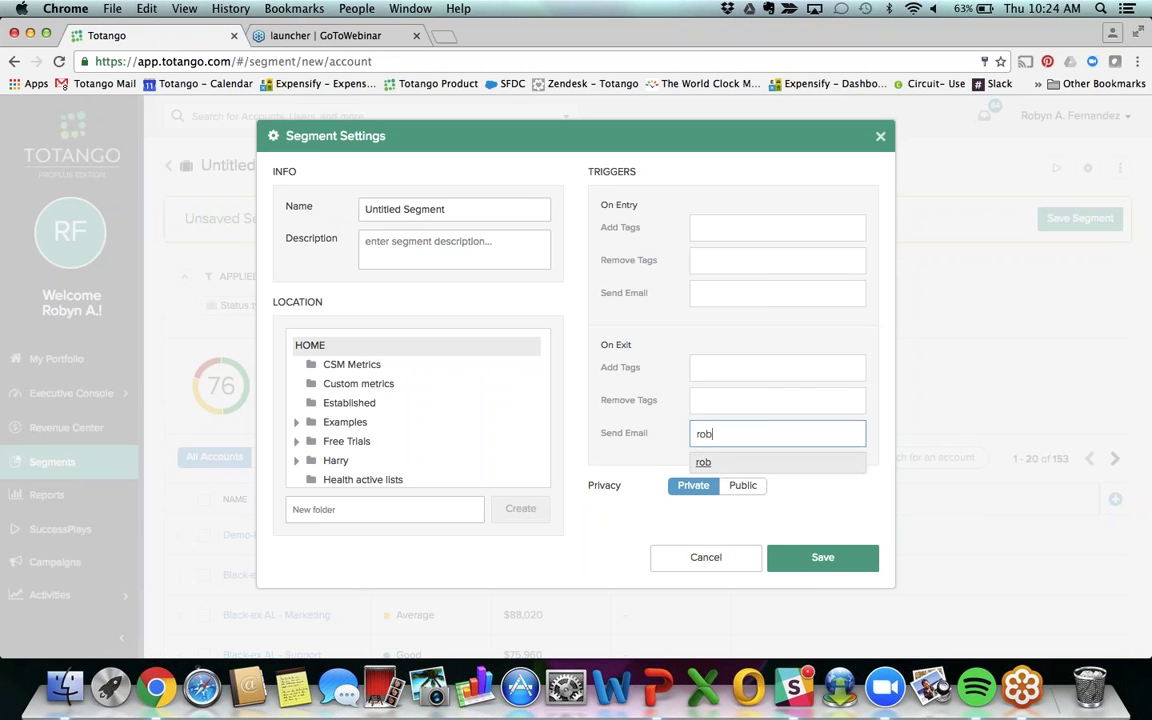
pyautogui.press('Return')
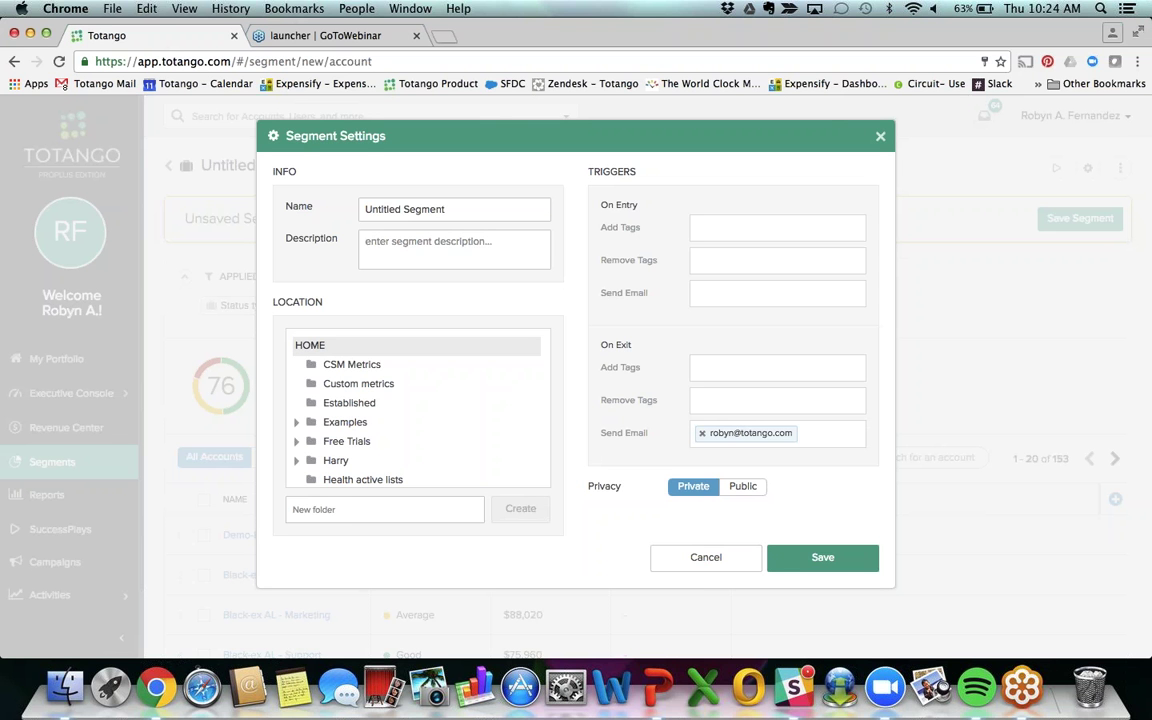
pyautogui.click(705, 558)
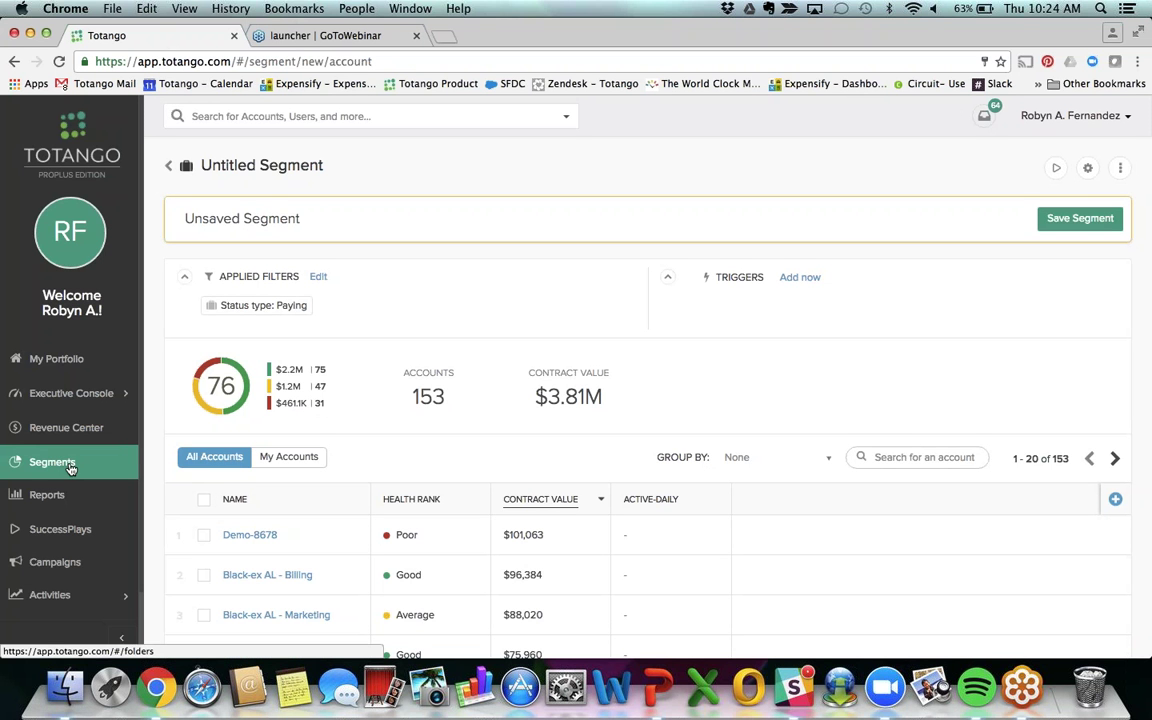
# Step: Look at the [HH] Feature Adopt: Documents report in Engagement Reports, then return to the list
pyautogui.click(48, 495)
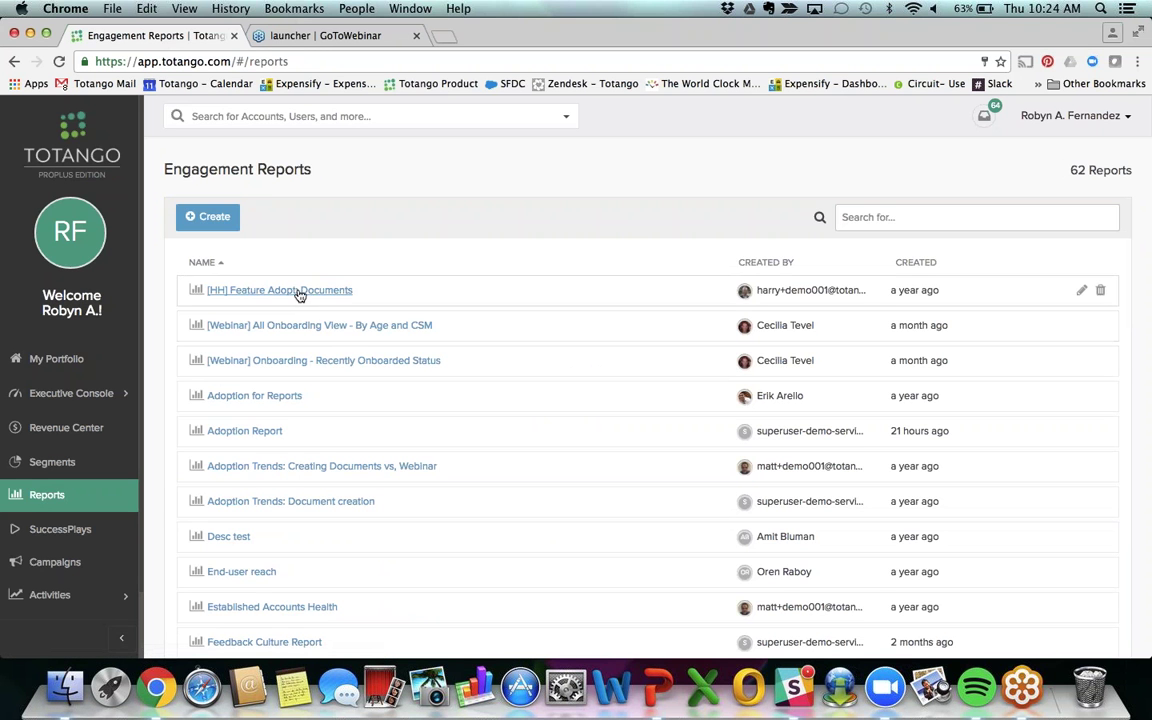
pyautogui.click(275, 288)
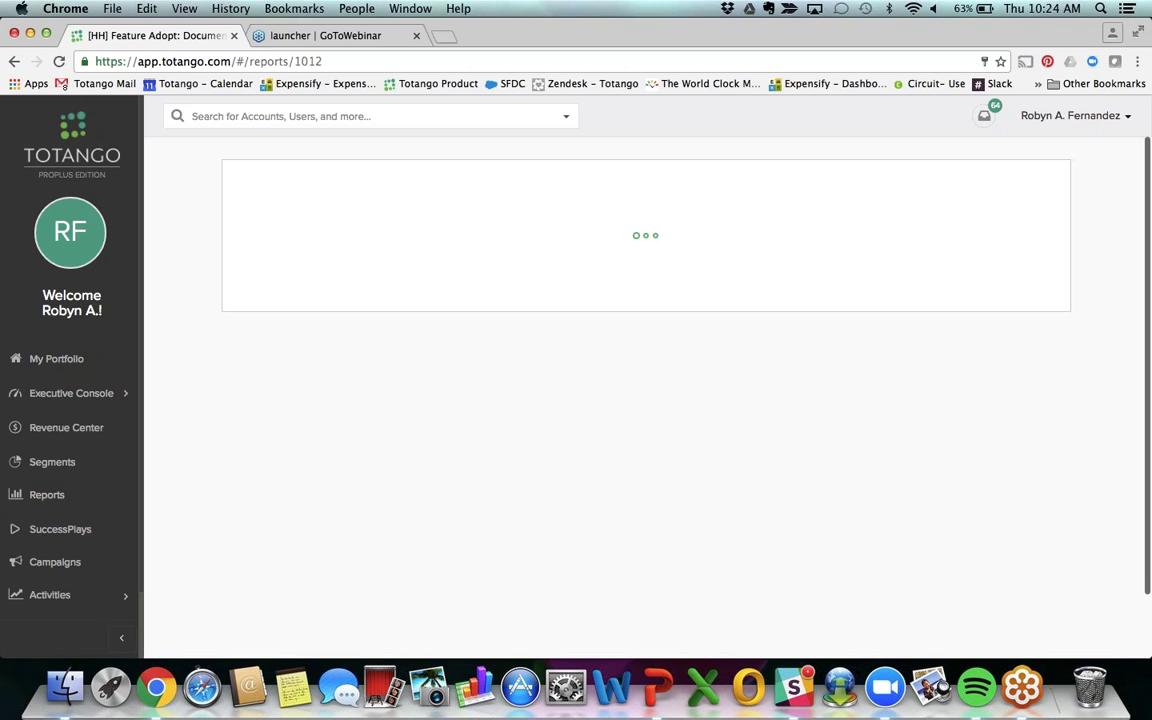
pyautogui.click(14, 61)
# Step: Search the reports for 'adop' and open the Adoption Report's configuration
pyautogui.click(895, 217)
pyautogui.write('ff')
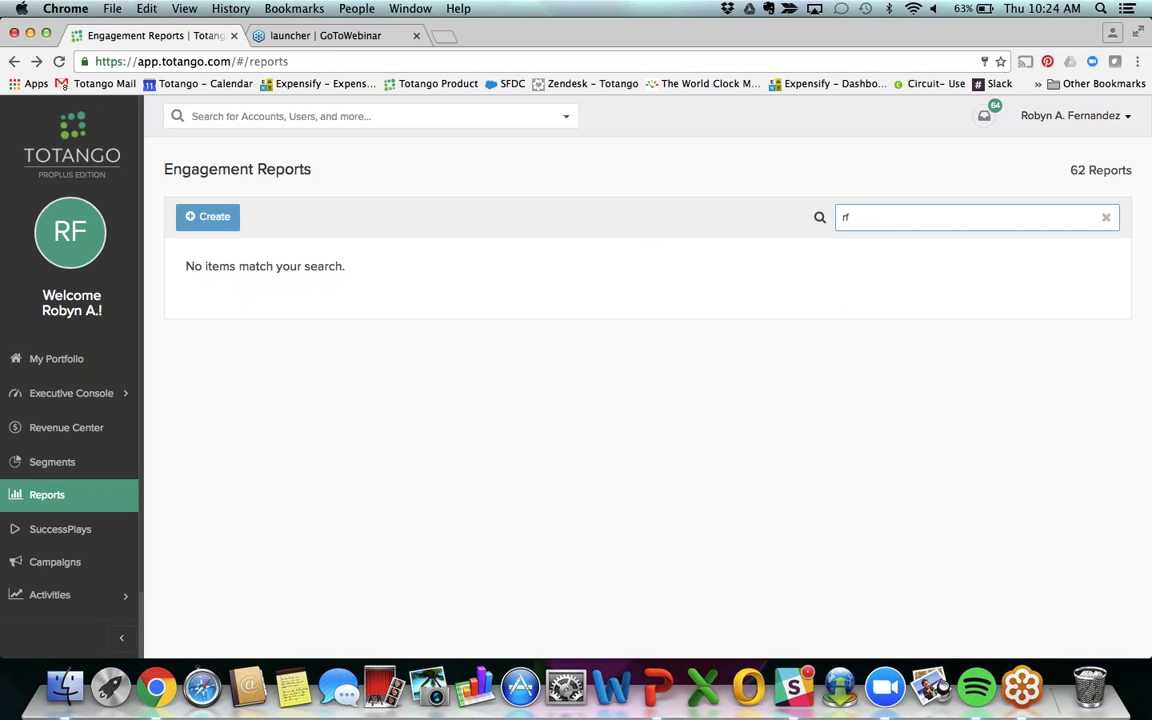
pyautogui.press('BackSpace')
pyautogui.press('BackSpace')
pyautogui.write('adop')
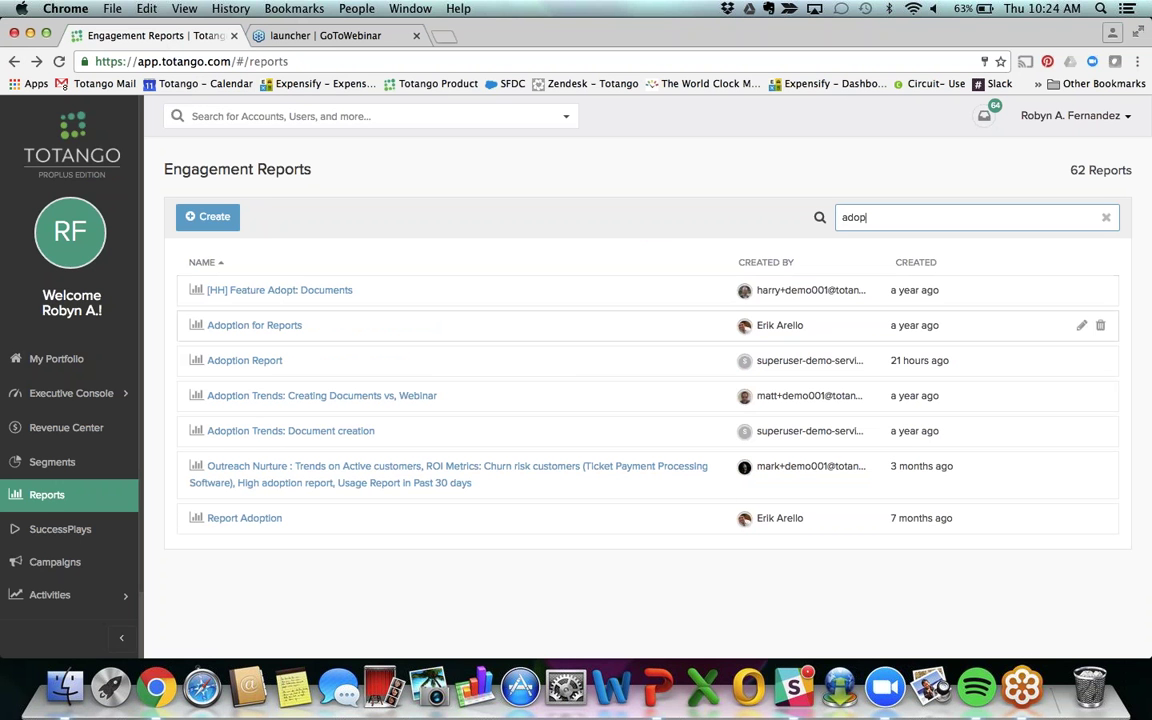
pyautogui.click(266, 361)
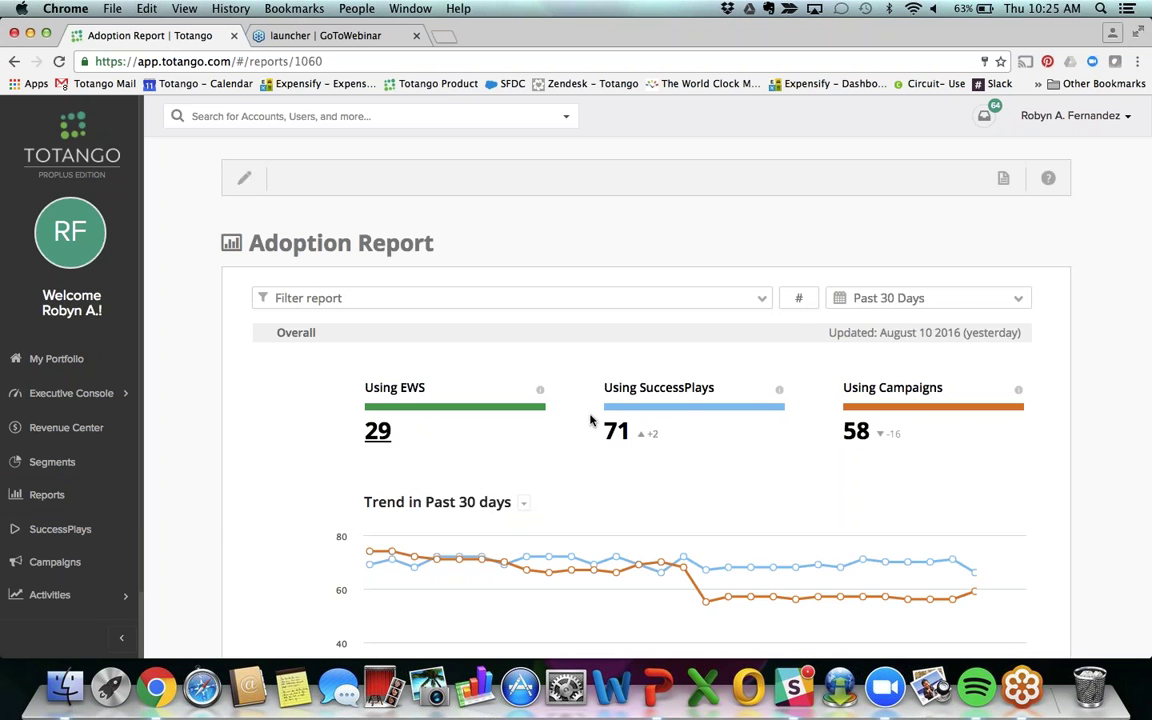
pyautogui.click(244, 178)
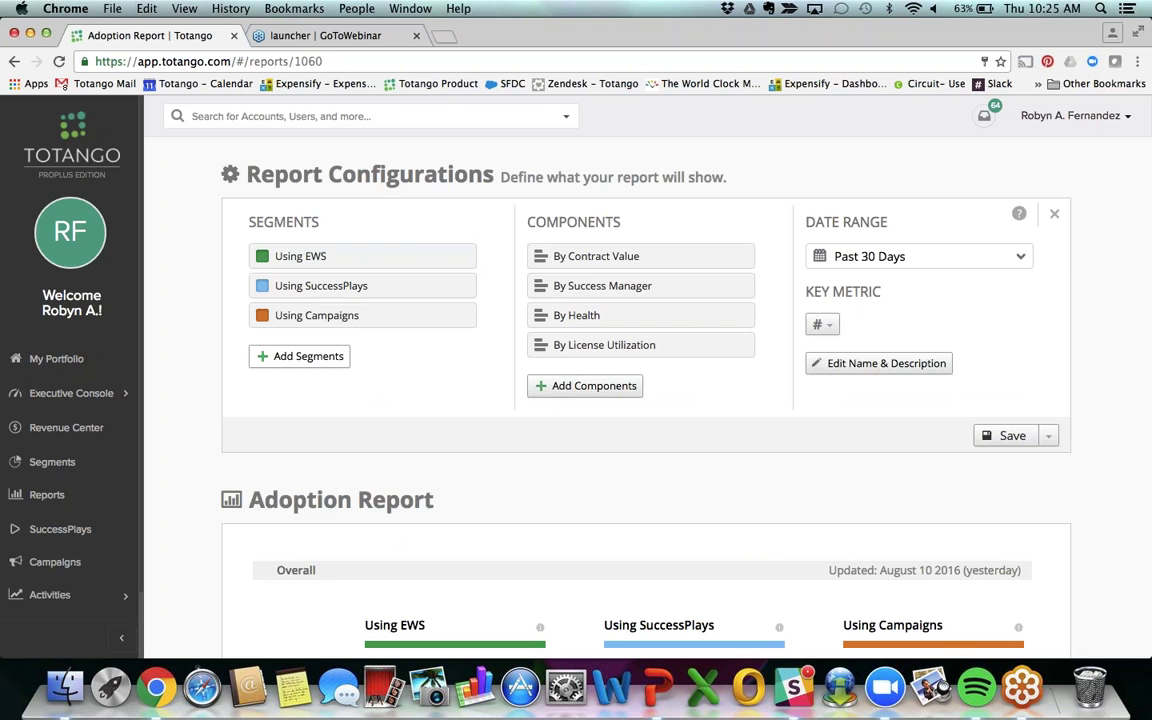
# Step: Filter segments by 'using' and add Using Reports as the report's fourth segment
pyautogui.click(322, 358)
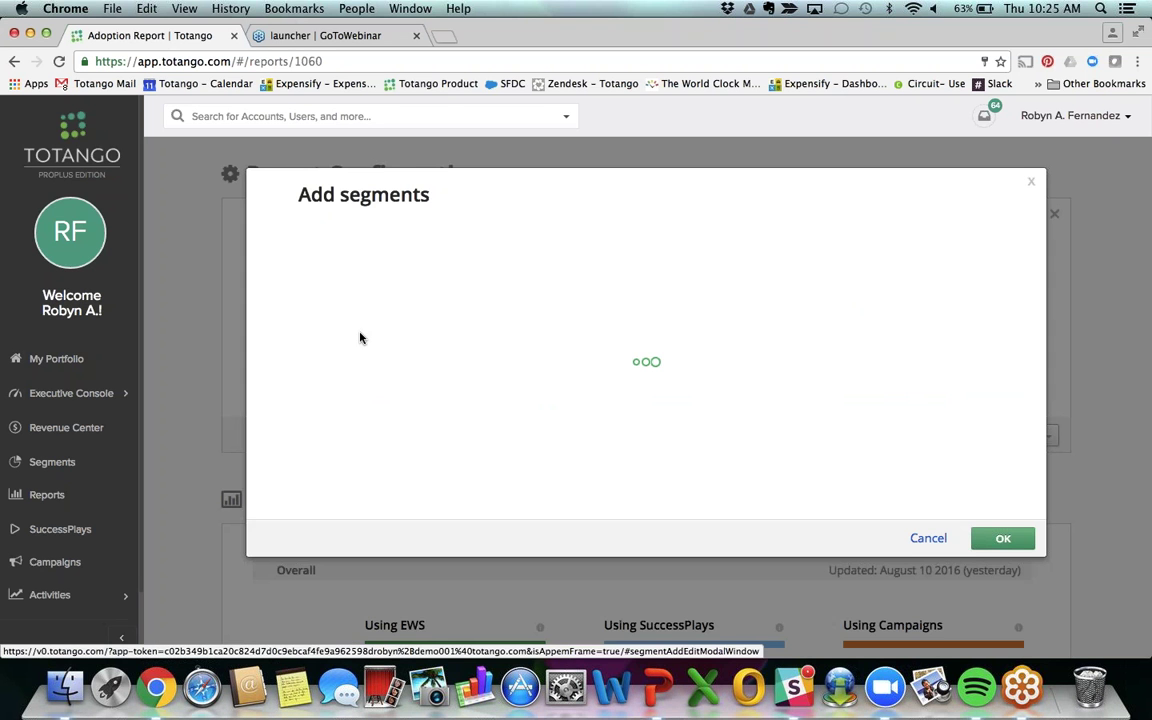
pyautogui.write('using')
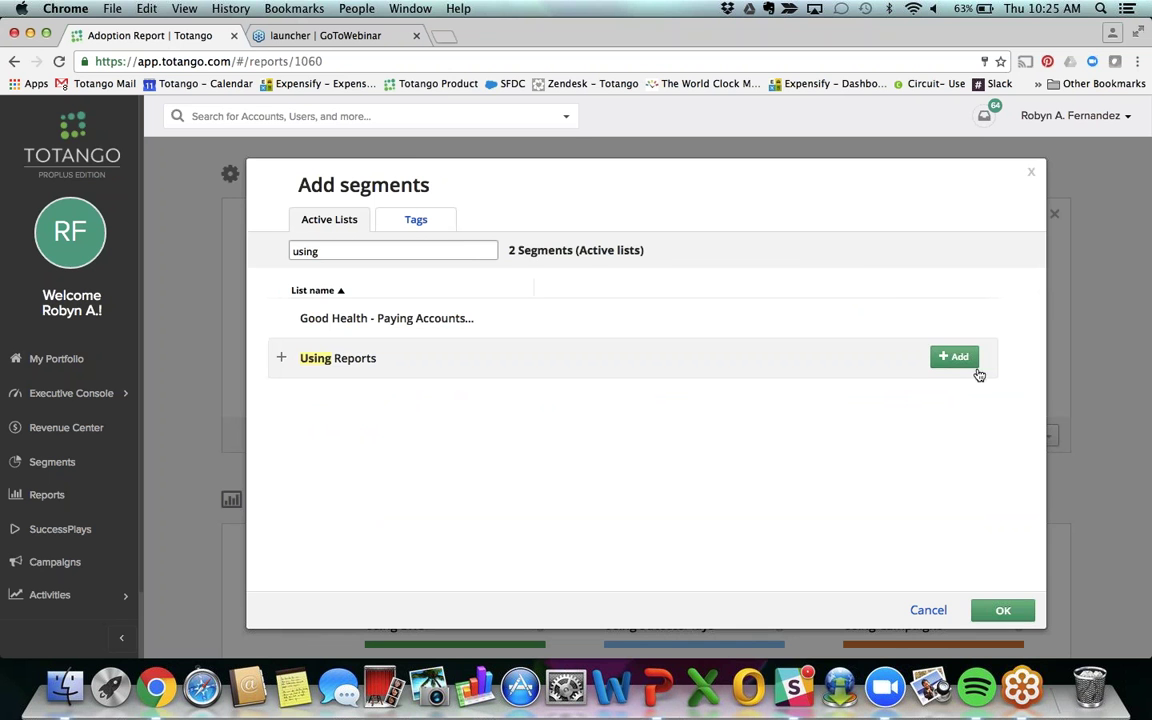
pyautogui.click(965, 359)
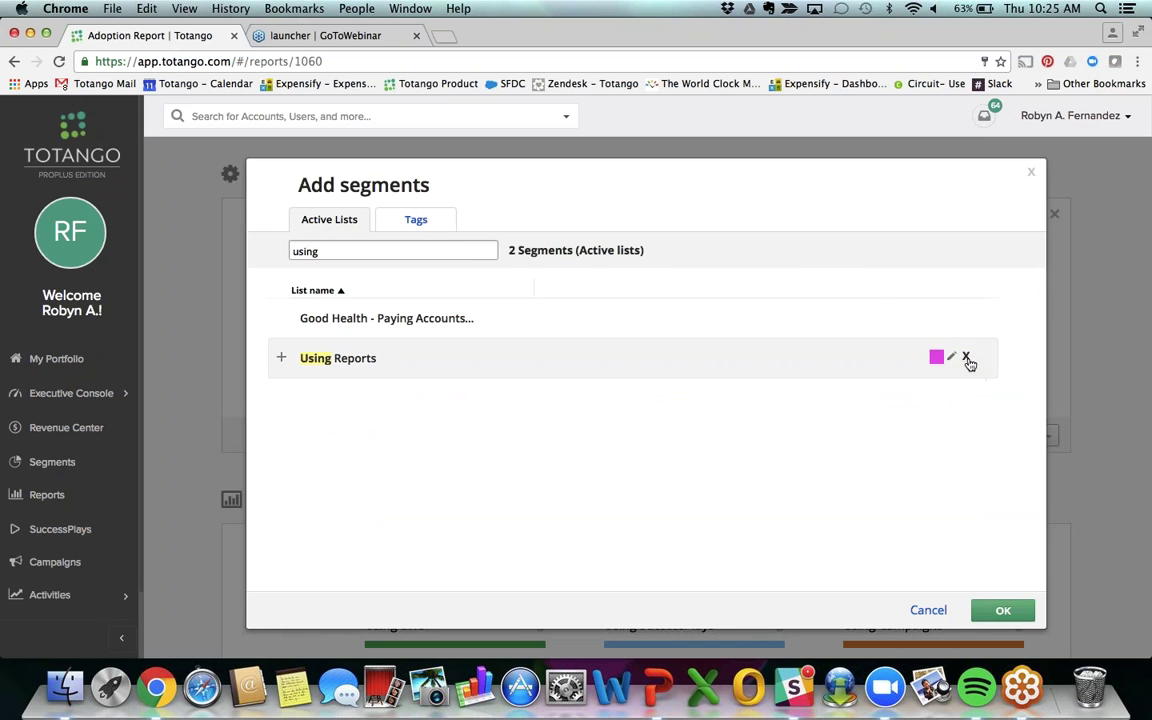
pyautogui.click(1003, 610)
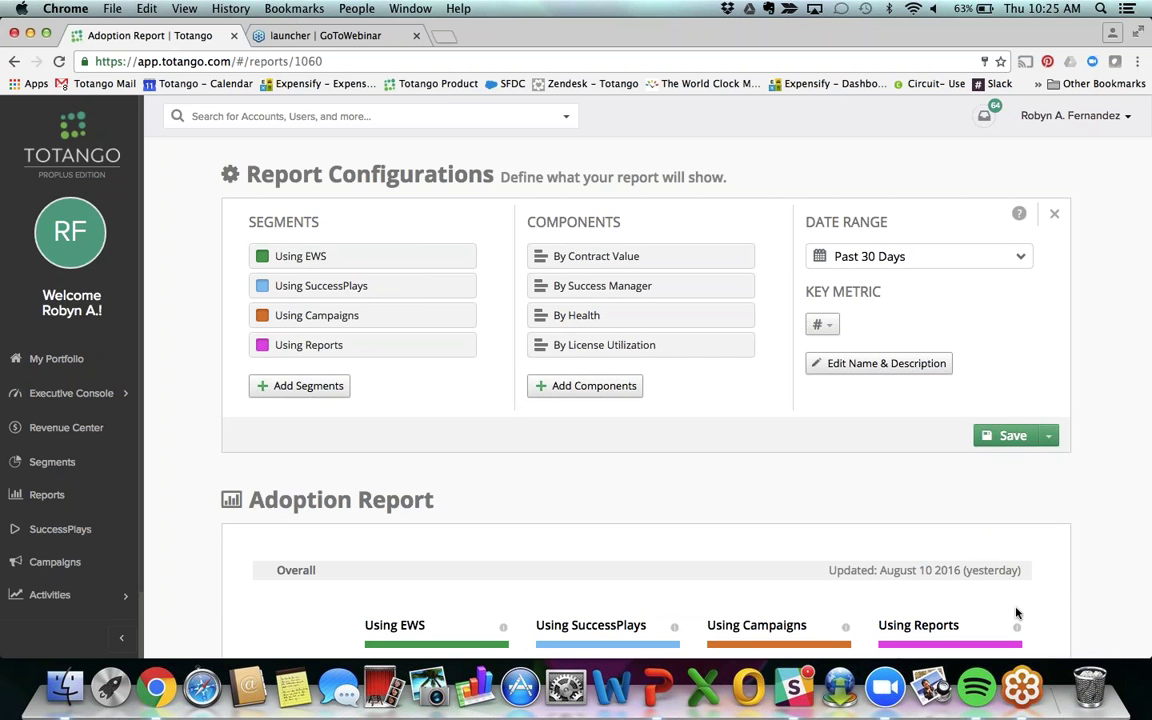
pyautogui.scroll(-5, 1073, 587)
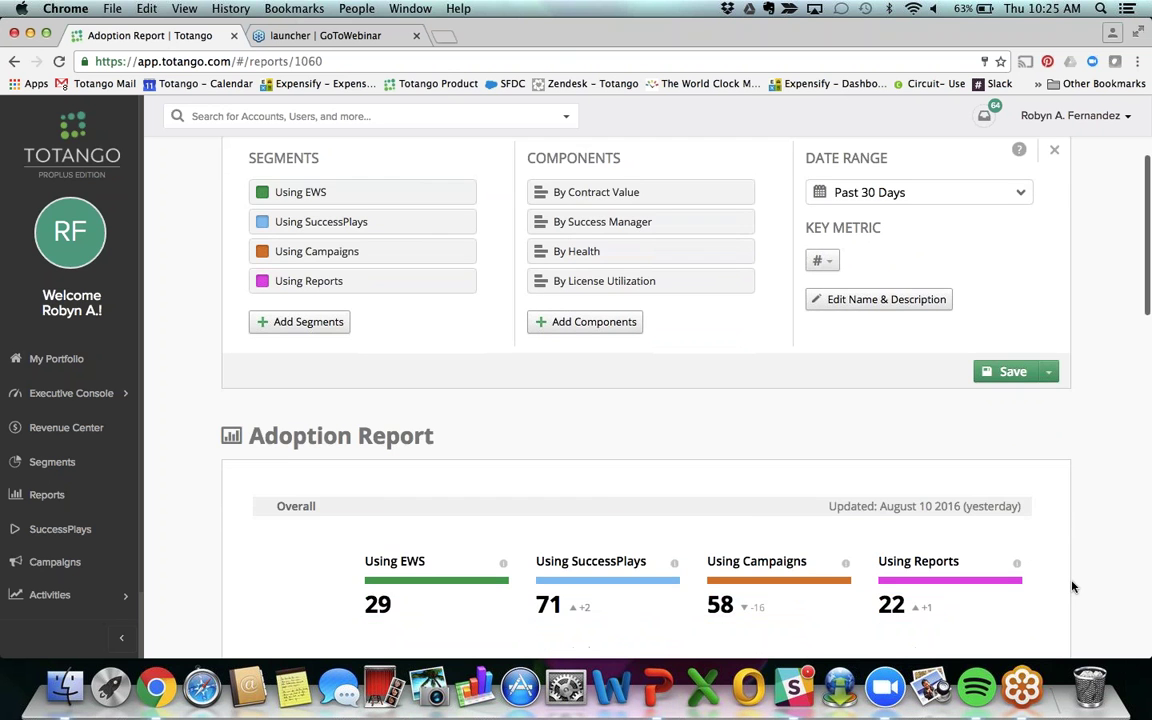
pyautogui.scroll(-3, 1073, 587)
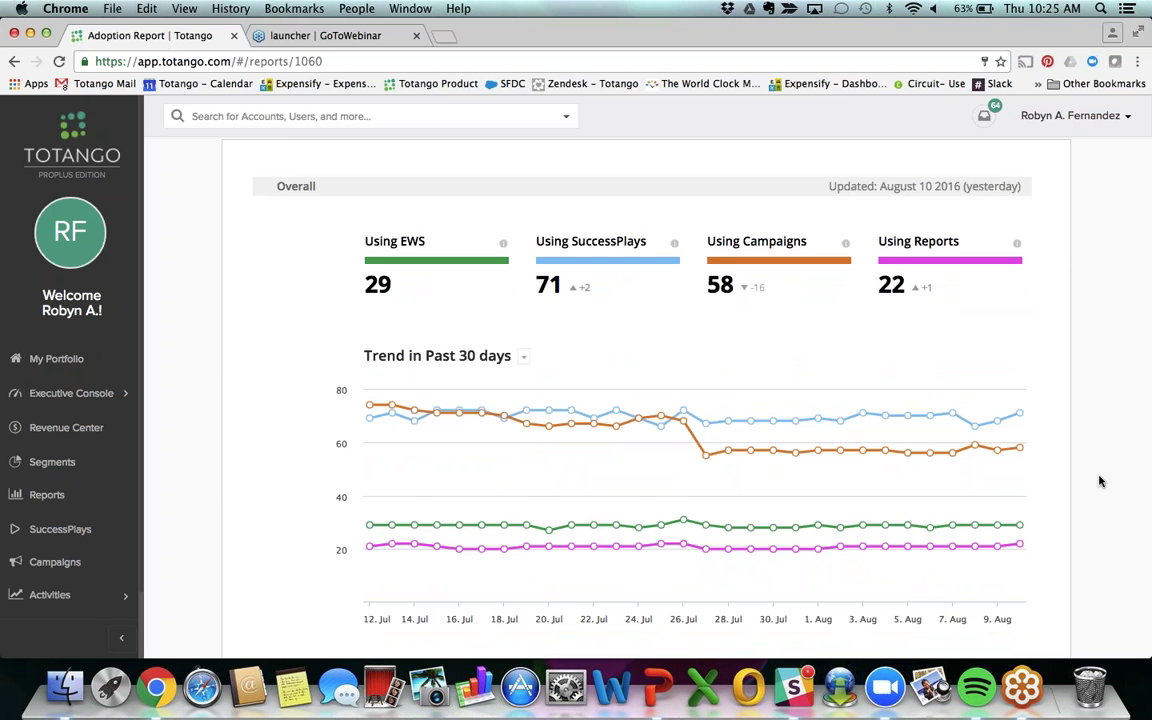
pyautogui.scroll(-5, 1099, 481)
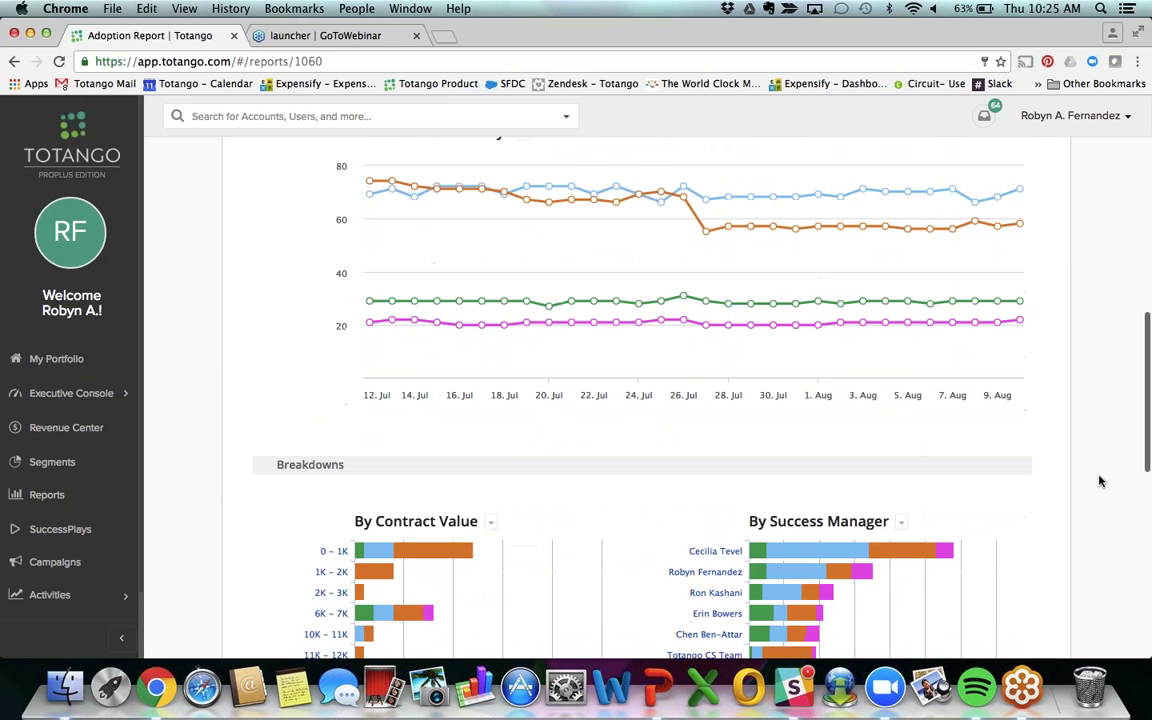
pyautogui.scroll(-6, 1099, 481)
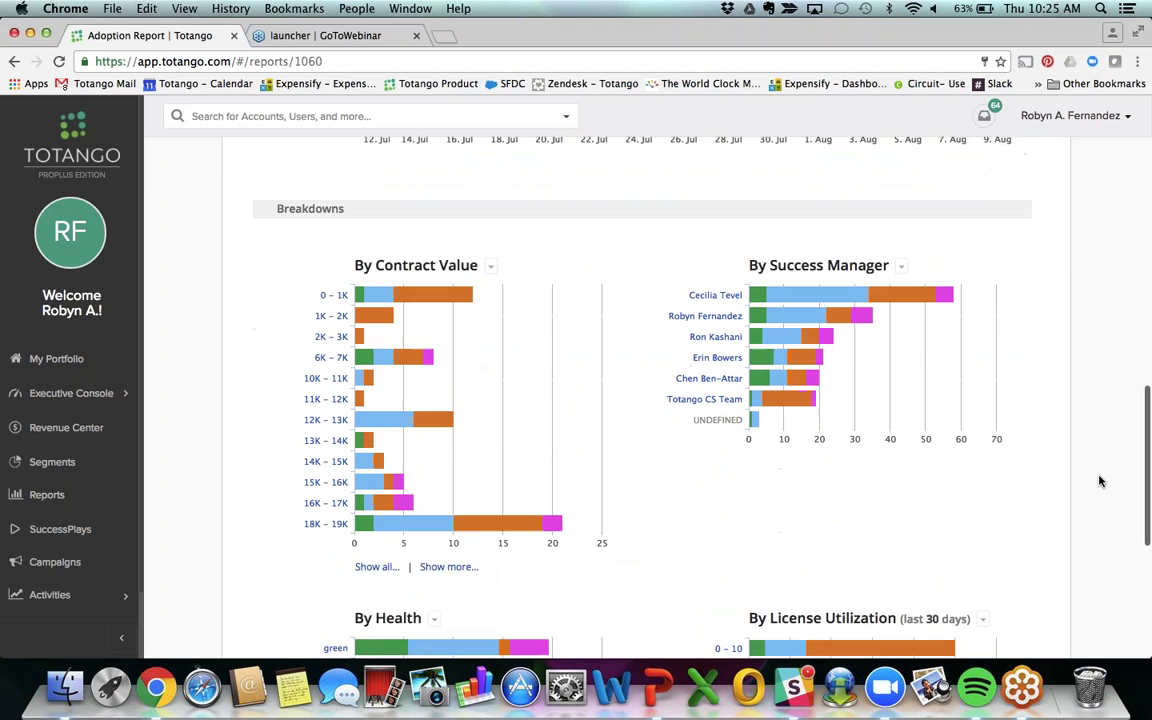
pyautogui.scroll(2, 1099, 481)
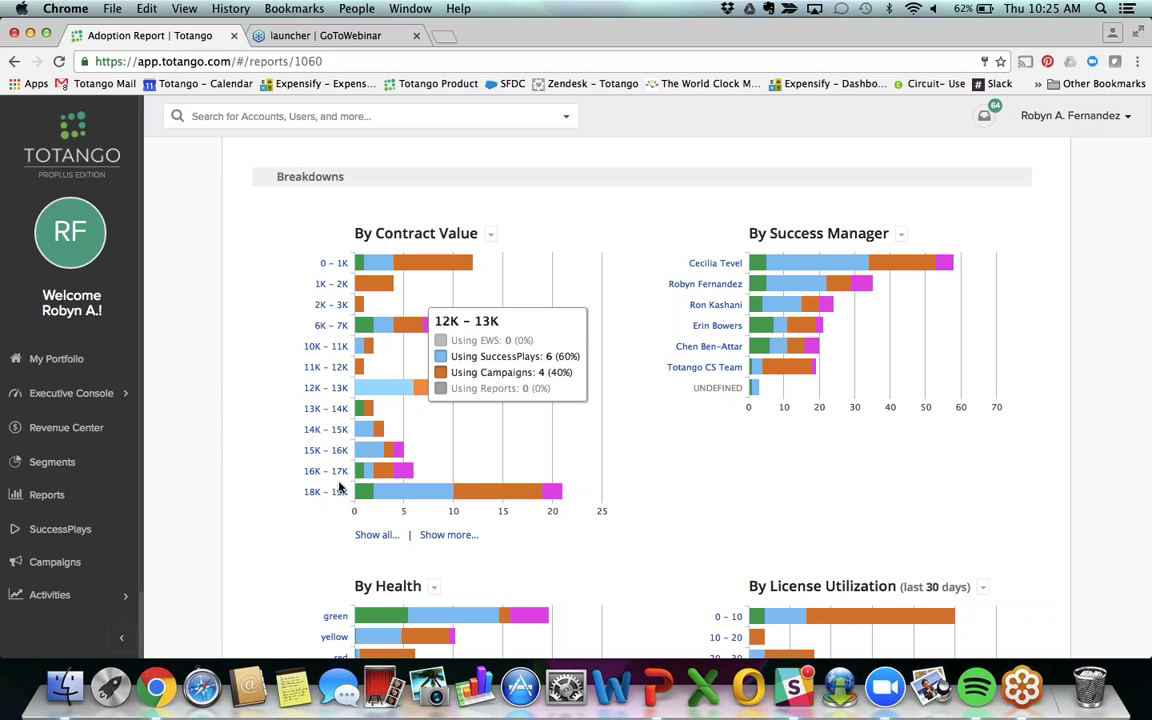
pyautogui.scroll(-2, 325, 598)
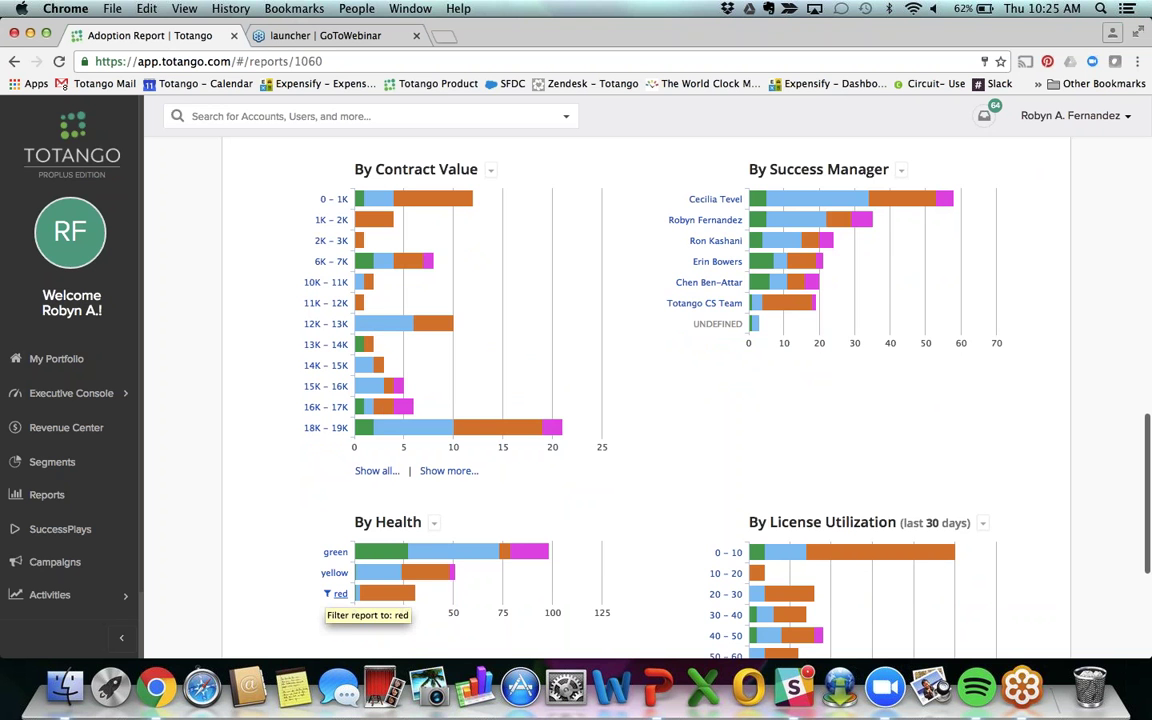
pyautogui.scroll(10, 333, 597)
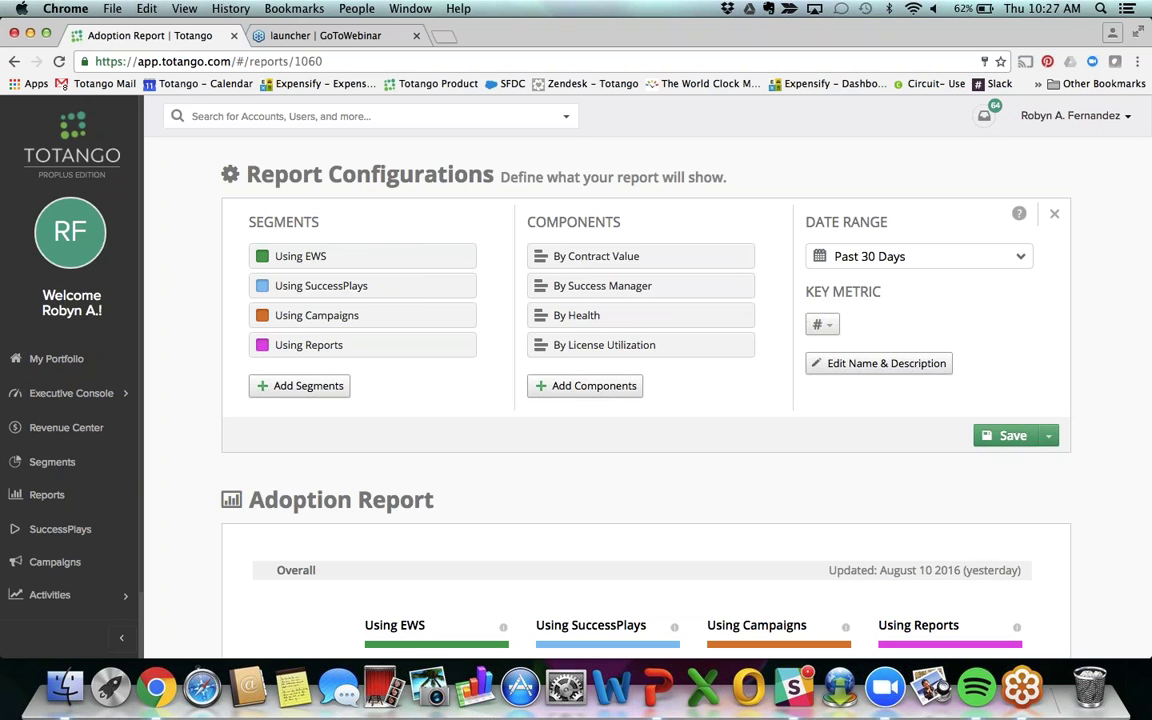
# Step: Open the Team Performance Console under Executive Console and expand its Activities section
pyautogui.click(78, 393)
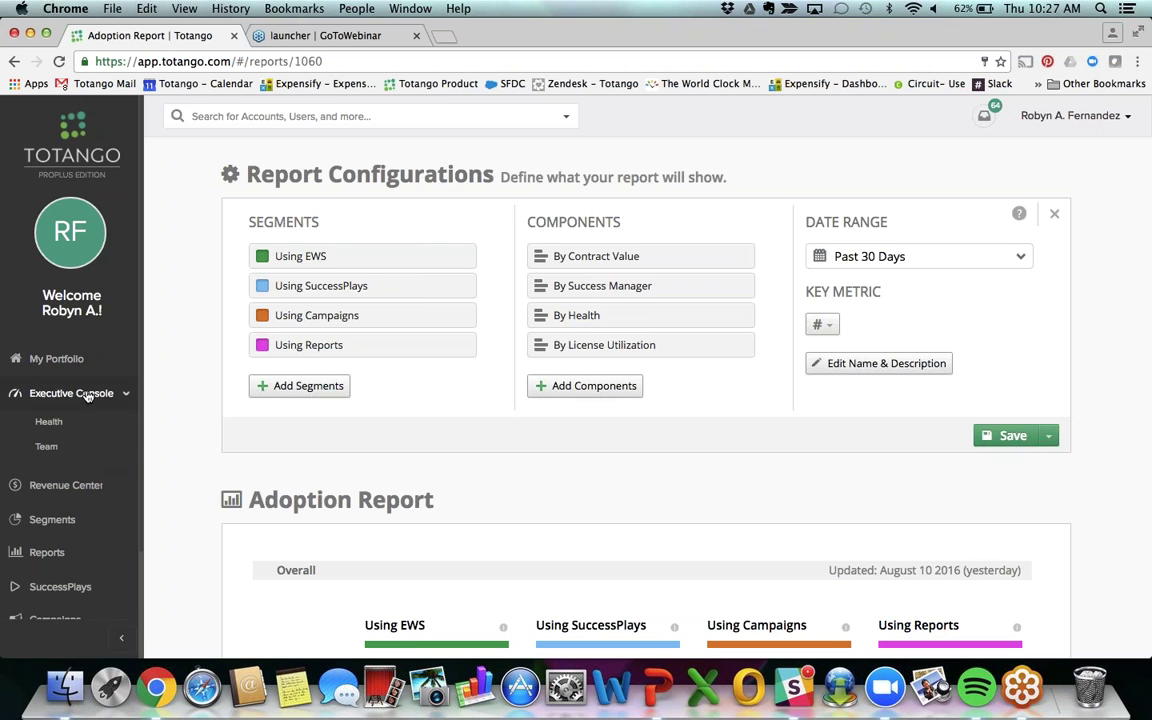
pyautogui.click(45, 449)
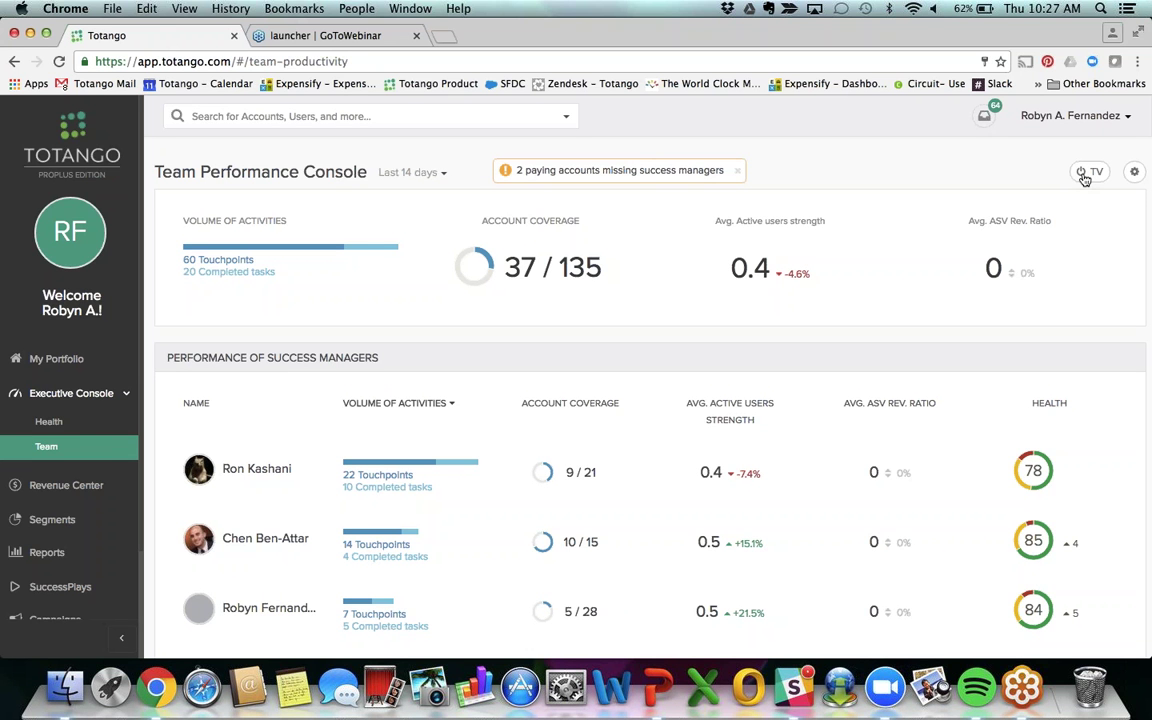
pyautogui.scroll(-3, 70, 350)
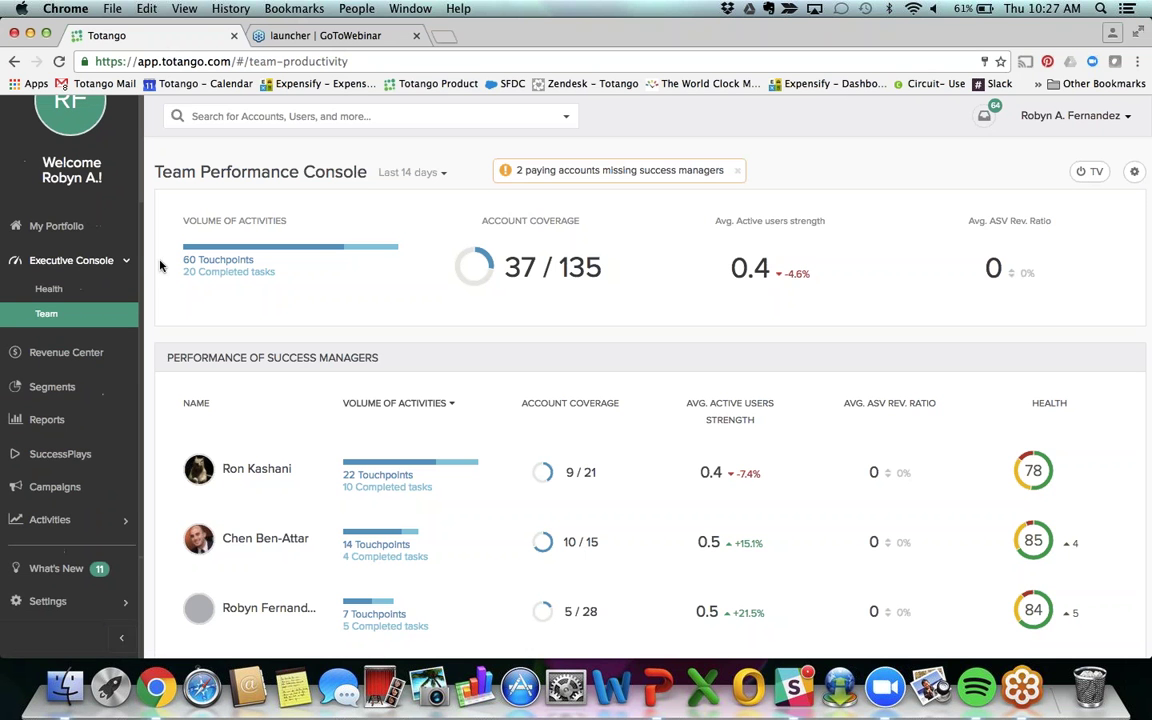
pyautogui.click(50, 518)
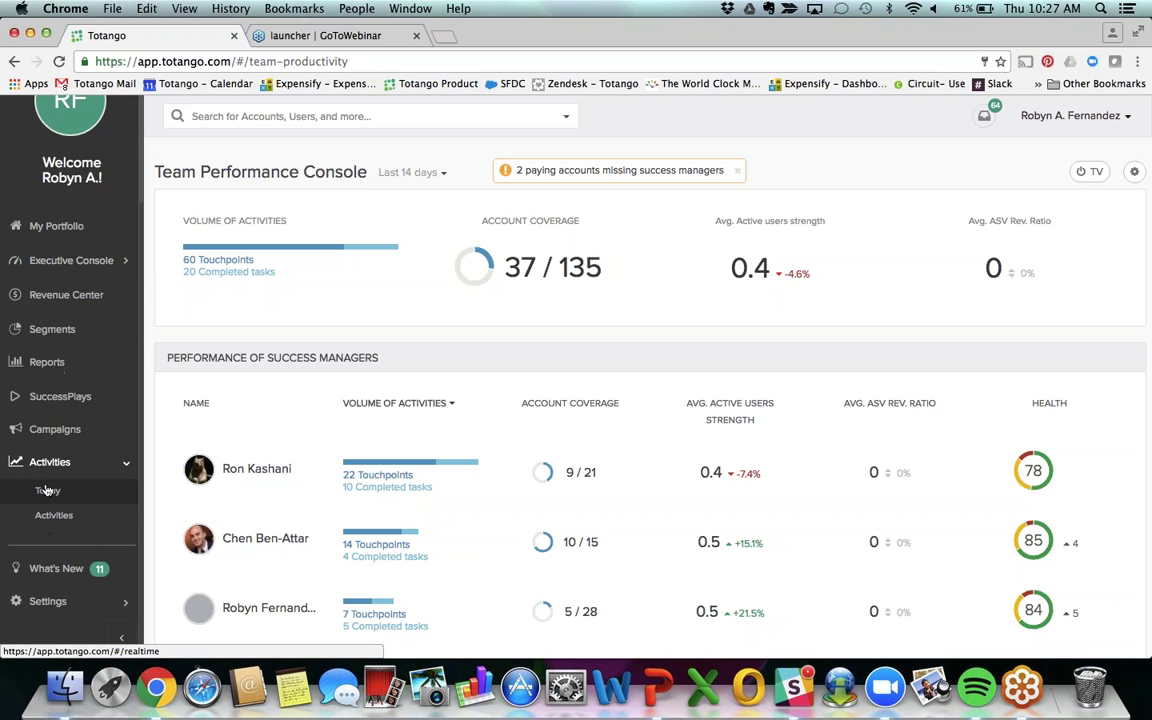